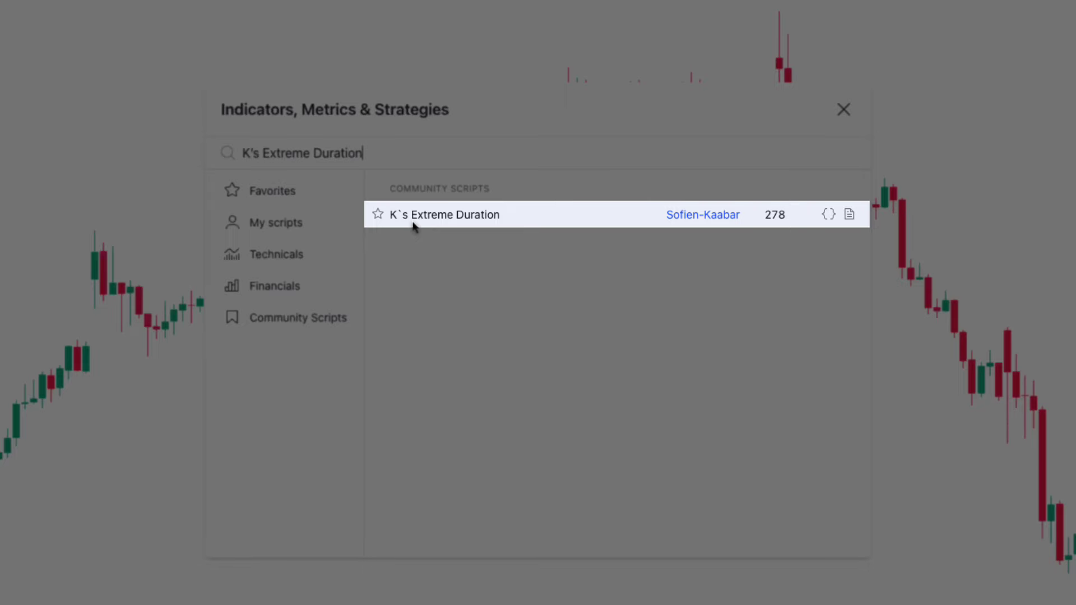
# Add the community script K`s Extreme Duration to the TSLA chart and close the indicator library
pyautogui.click(414, 222)
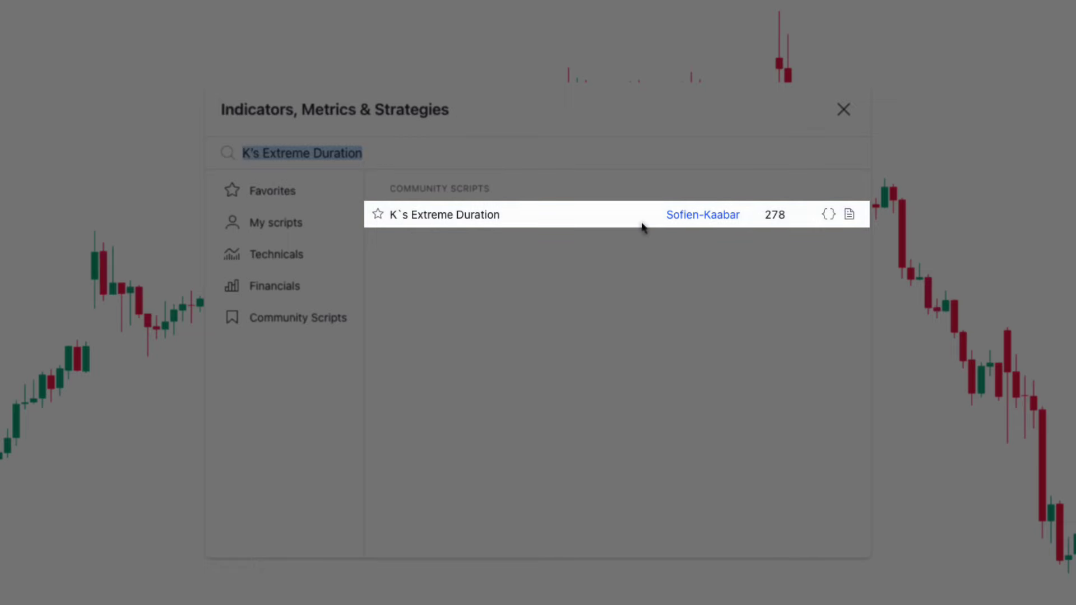
pyautogui.click(690, 220)
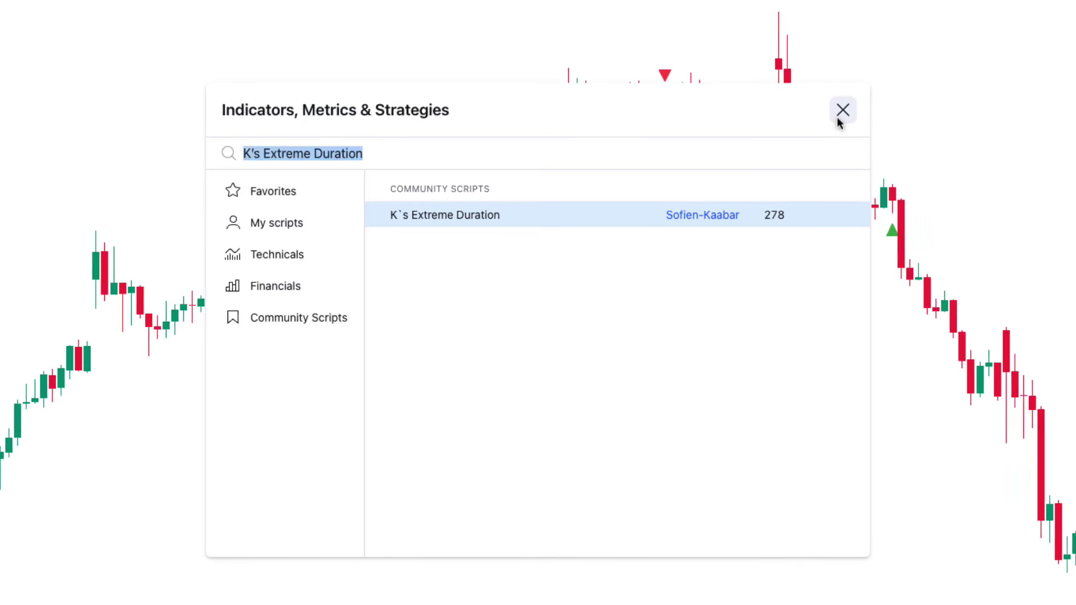
pyautogui.click(839, 119)
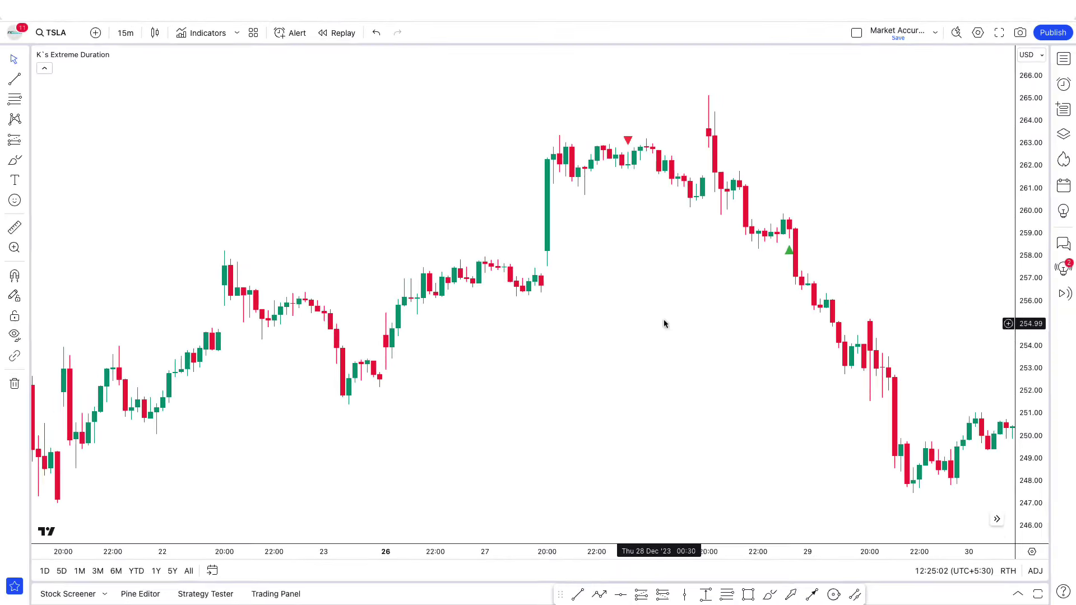
# Set the K`s Extreme Duration Lookback to 13, check its style options and apply the settings
pyautogui.click(135, 55)
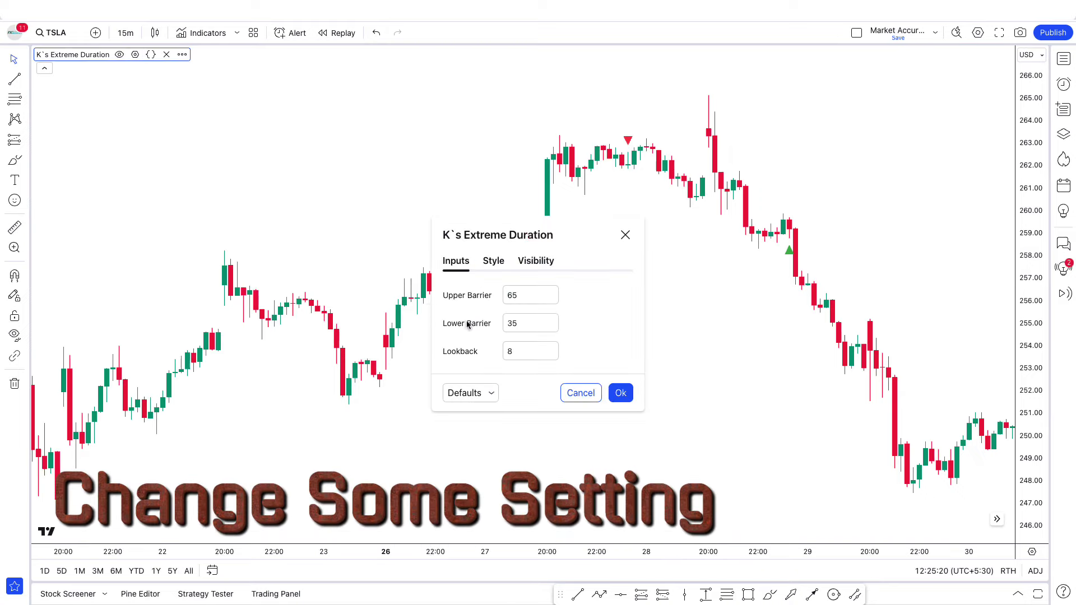
pyautogui.doubleClick(498, 392)
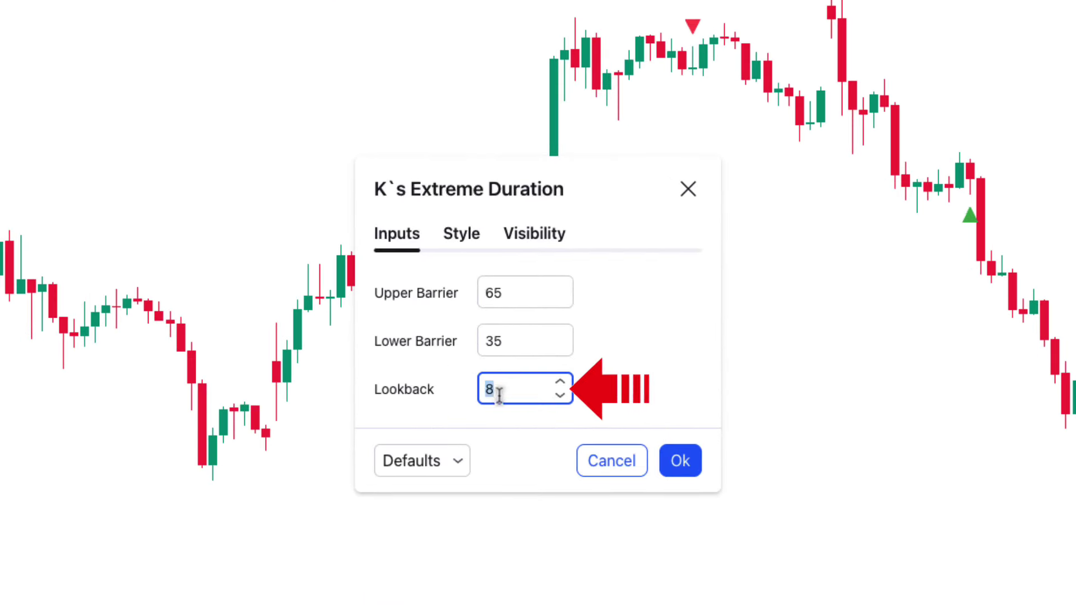
pyautogui.click(619, 382)
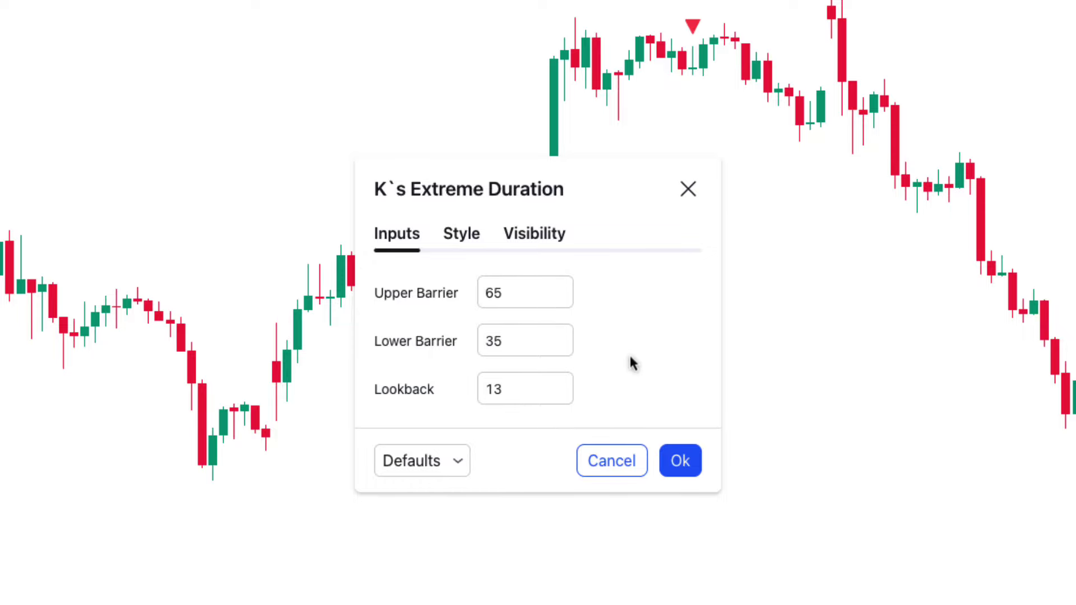
pyautogui.click(465, 238)
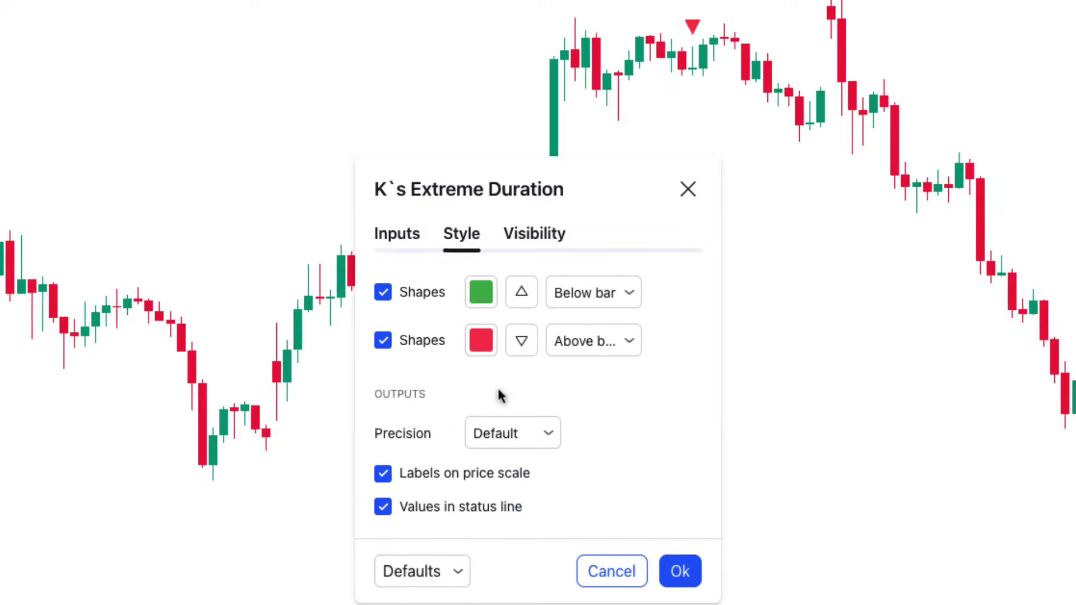
pyautogui.click(680, 571)
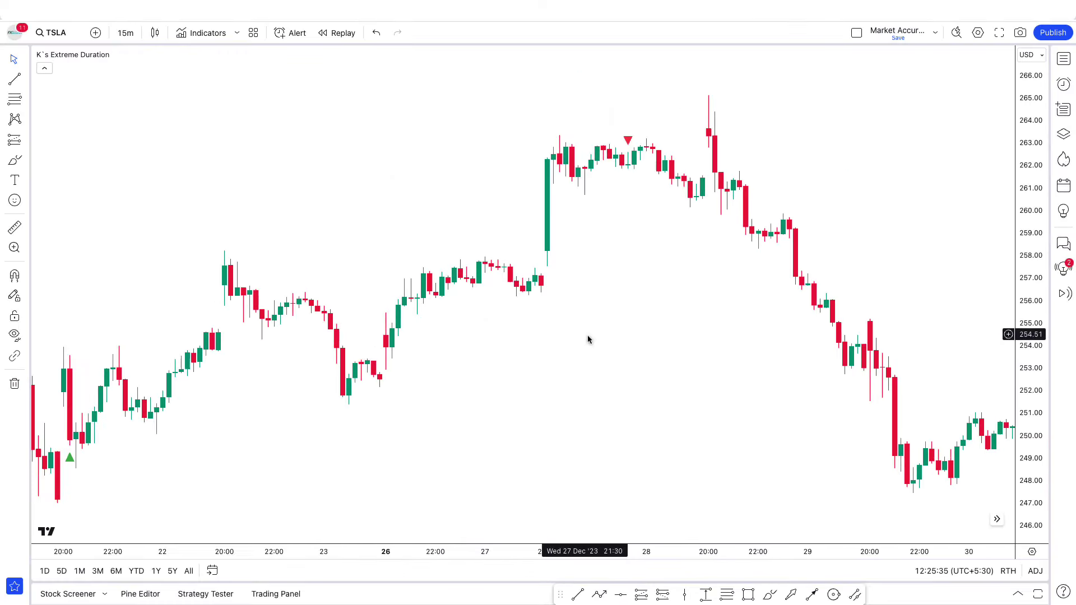
# Place a long position at the green buy signal of 21 Dec, with its target at about 259 and its end on 27 Dec
pyautogui.moveTo(562, 383); pyautogui.dragTo(597, 383)
pyautogui.hscroll(1, 175, 473)
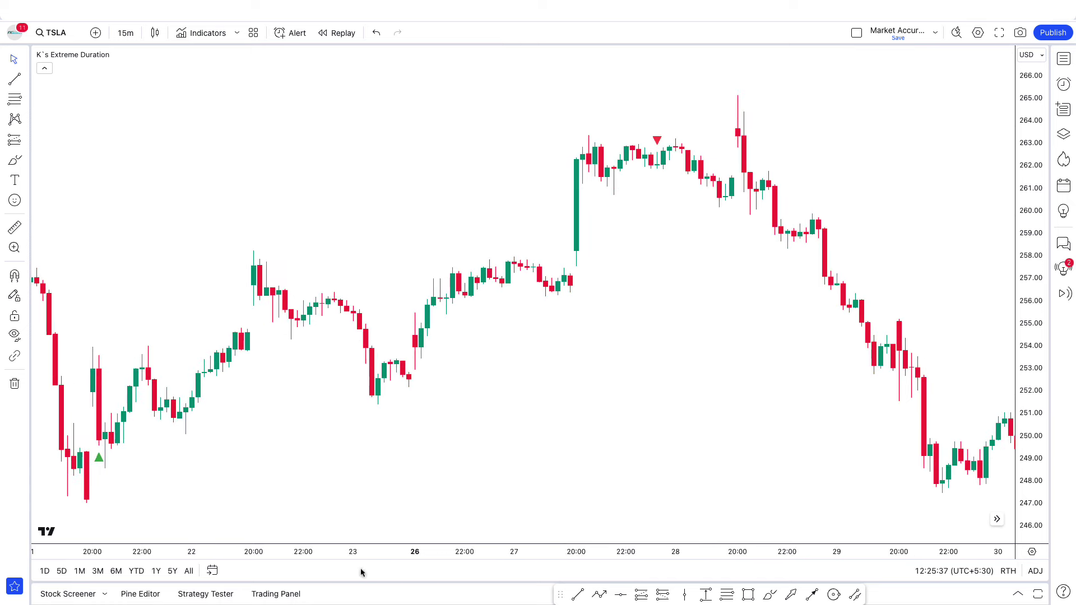
pyautogui.click(663, 600)
pyautogui.click(105, 433)
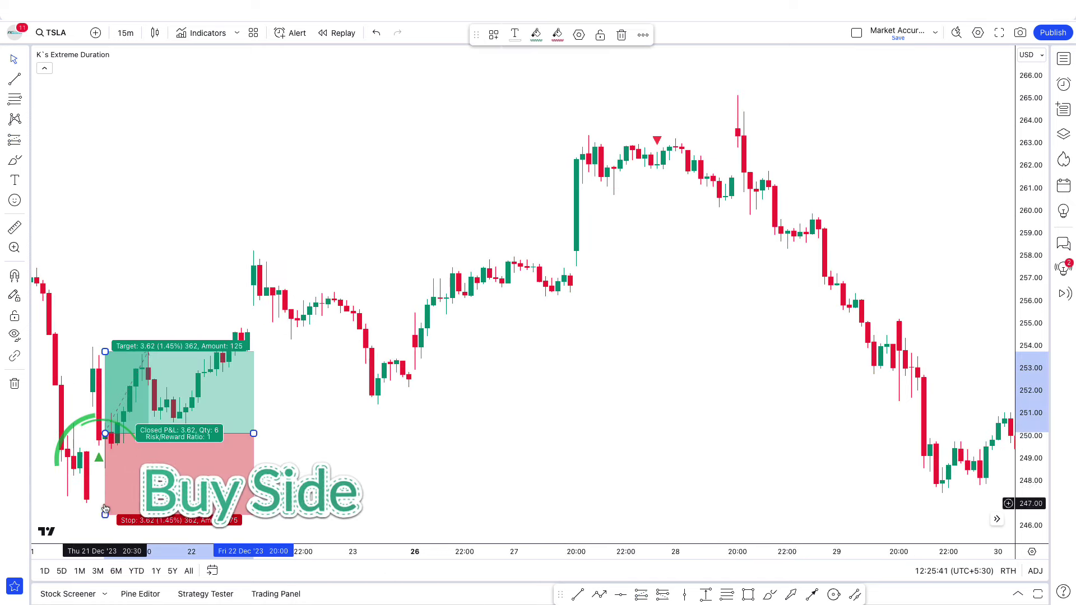
pyautogui.moveTo(105, 351); pyautogui.dragTo(112, 233)
pyautogui.moveTo(254, 433); pyautogui.dragTo(583, 391)
pyautogui.click(641, 418)
# Place a short position at 262.08 by the red sell signal, with target 251.31, and extend it to 29 Dec
pyautogui.scroll(2, 642, 422)
pyautogui.moveTo(643, 421); pyautogui.dragTo(633, 431)
pyautogui.click(663, 595)
pyautogui.click(584, 166)
pyautogui.moveTo(593, 250); pyautogui.dragTo(586, 414)
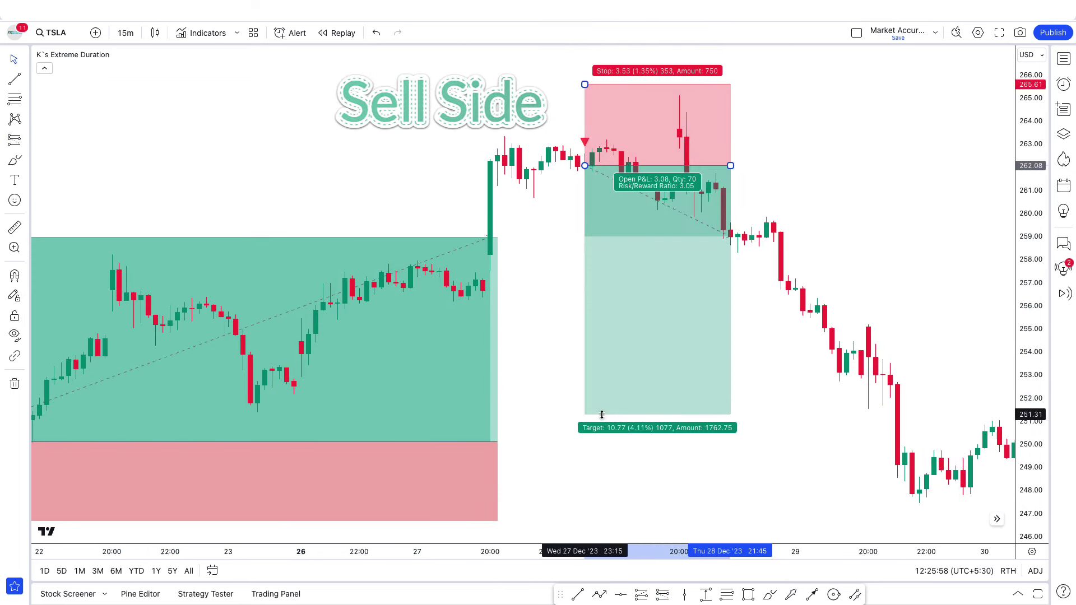
pyautogui.moveTo(730, 165); pyautogui.dragTo(903, 165)
pyautogui.click(956, 260)
# Find the community script Supertrended RSI [AlgoAlpha], add it to the chart and close the indicator library
pyautogui.hscroll(2, 956, 260)
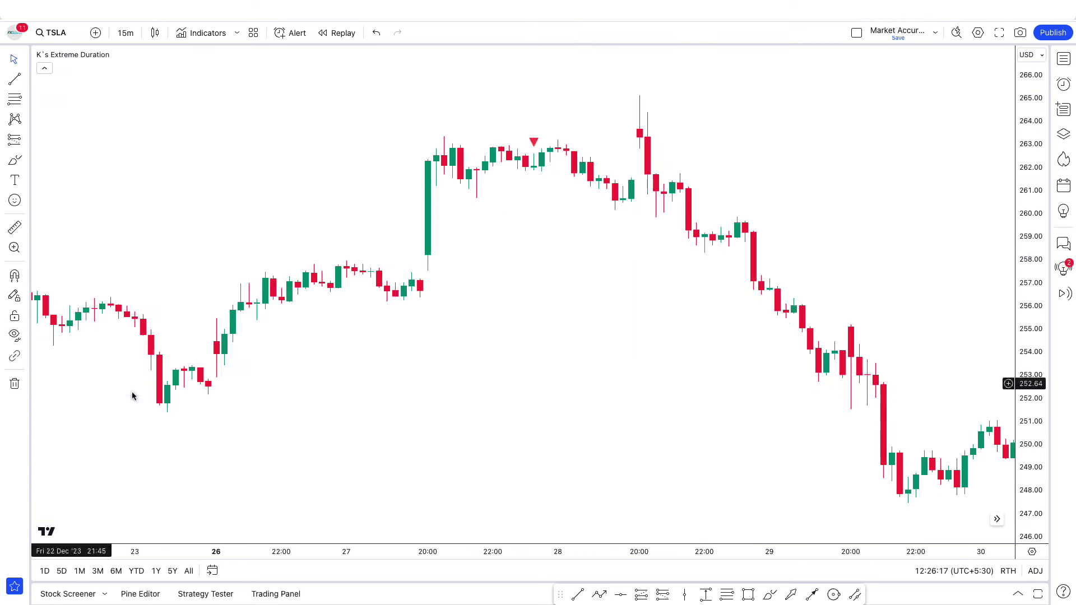
pyautogui.moveTo(511, 427); pyautogui.dragTo(348, 428)
pyautogui.click(208, 32)
pyautogui.write('Supertrended RSI')
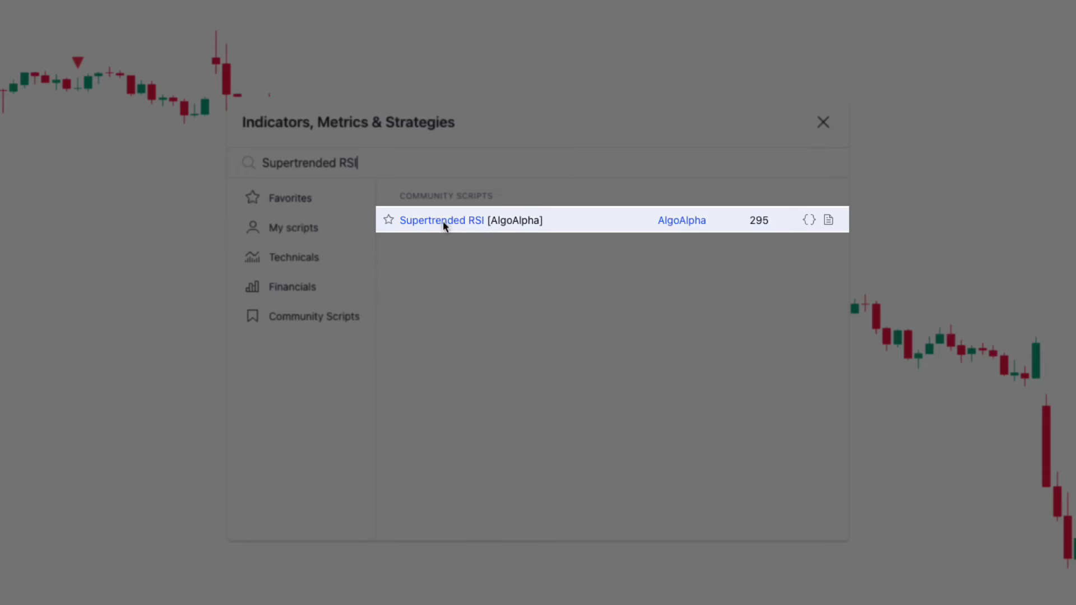
pyautogui.click(443, 221)
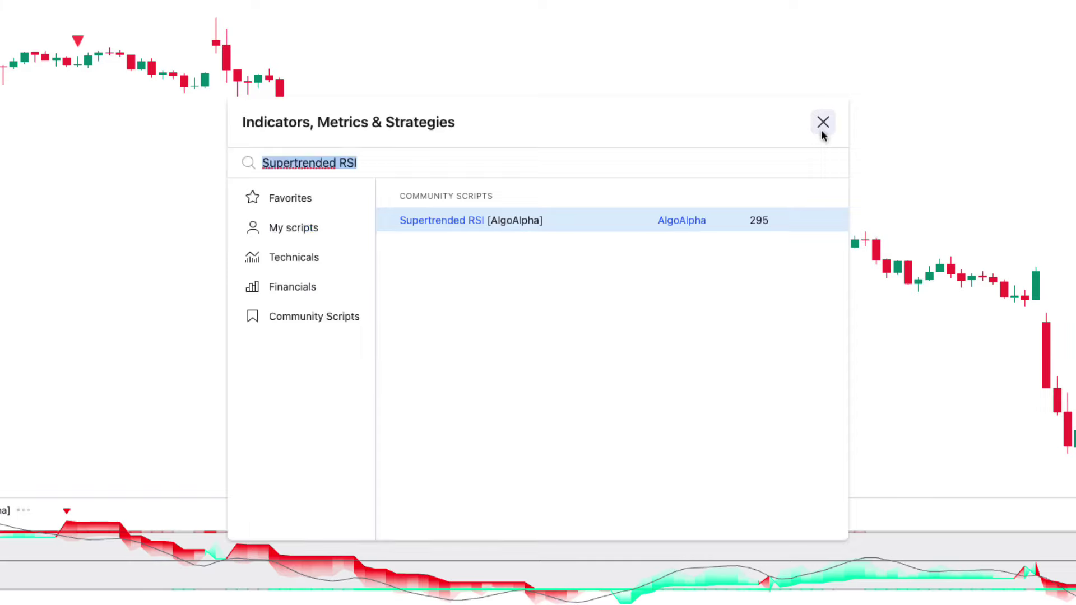
pyautogui.click(822, 123)
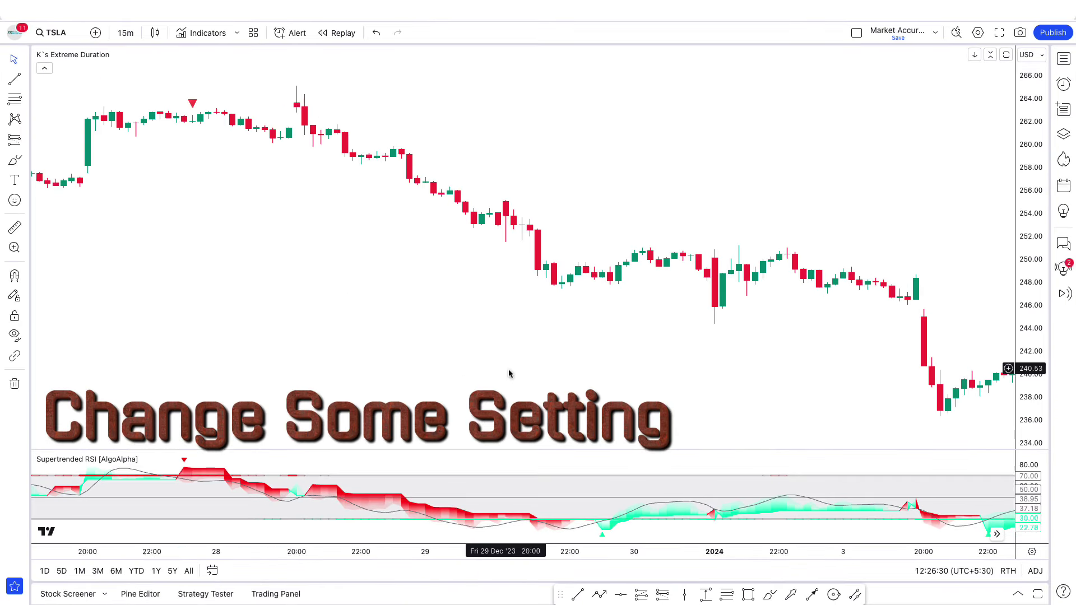
# Set the Supertrended RSI's RSI Length to 18, RSI Smoothing Length to 24 and ATR Length to 15, and change its MA Length
pyautogui.doubleClick(129, 458)
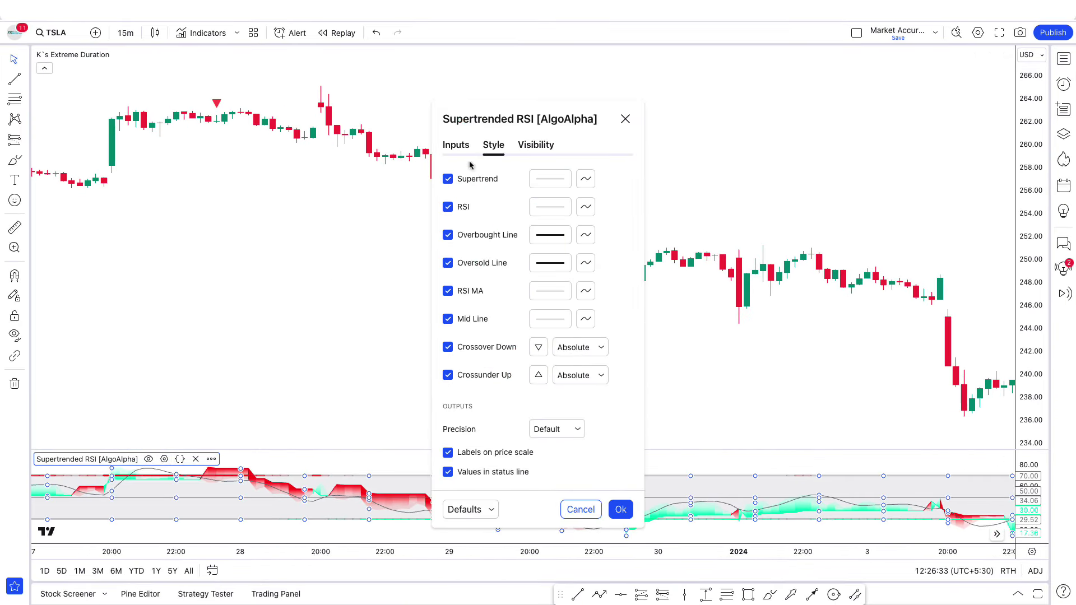
pyautogui.click(457, 145)
pyautogui.doubleClick(554, 141)
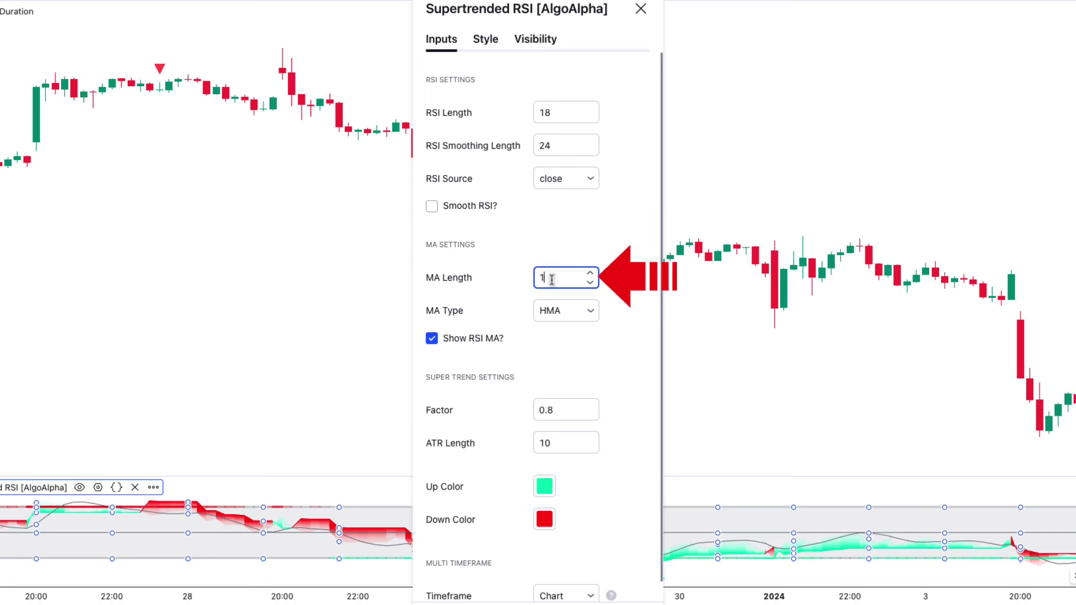
pyautogui.click(568, 442)
pyautogui.write('15')
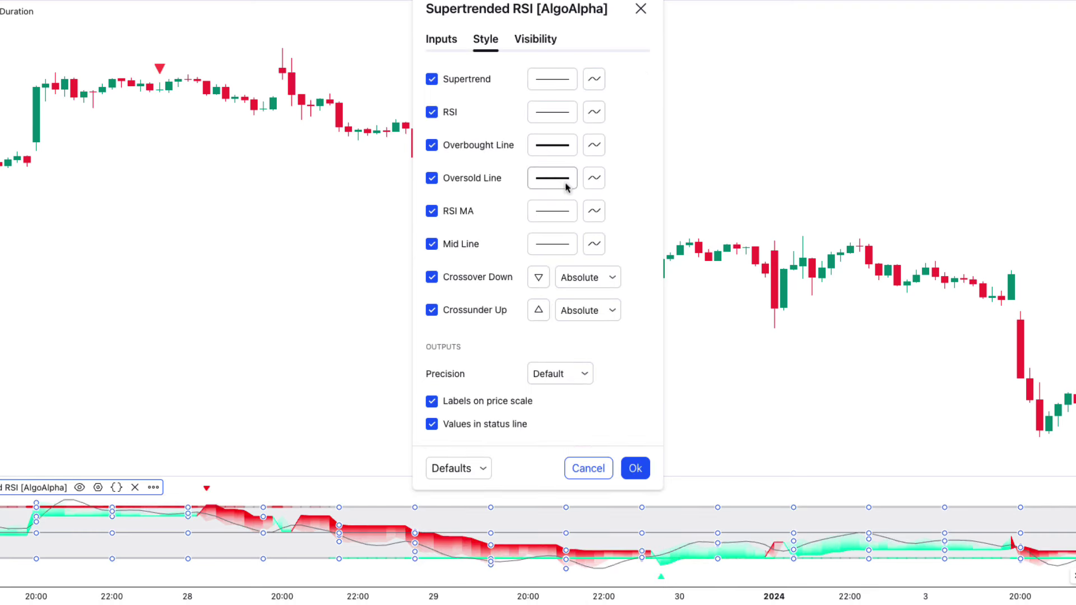
# Increase the line thickness of the RSI MA and the Mid Line in the Supertrended RSI style
pyautogui.click(552, 211)
pyautogui.click(552, 259)
pyautogui.click(552, 244)
pyautogui.click(551, 291)
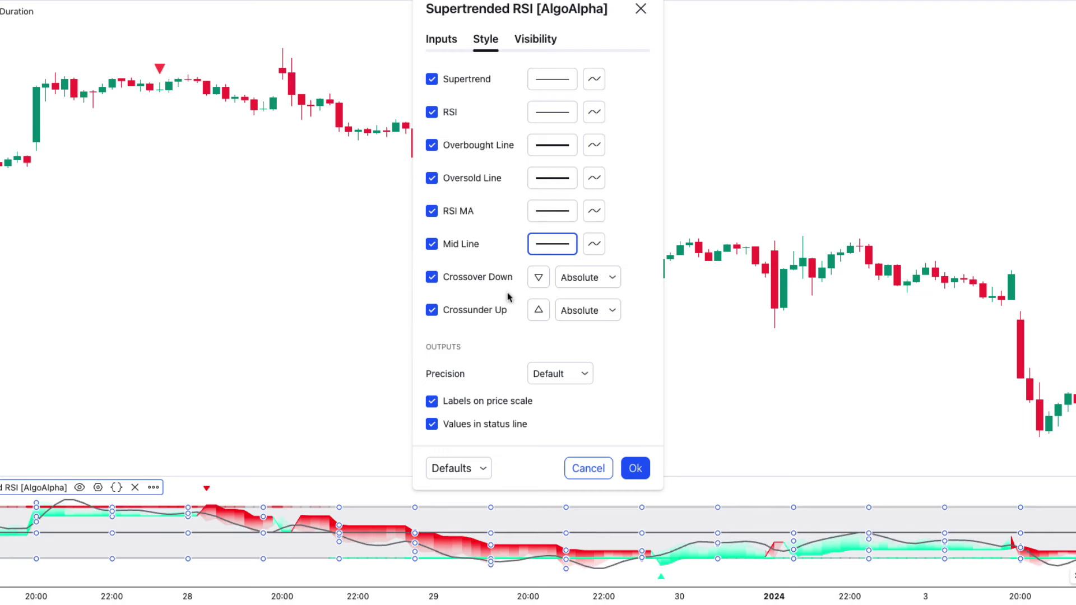
# Hide the Crossover Down and Crossunder Up markers of the Supertrended RSI and apply the settings
pyautogui.click(430, 280)
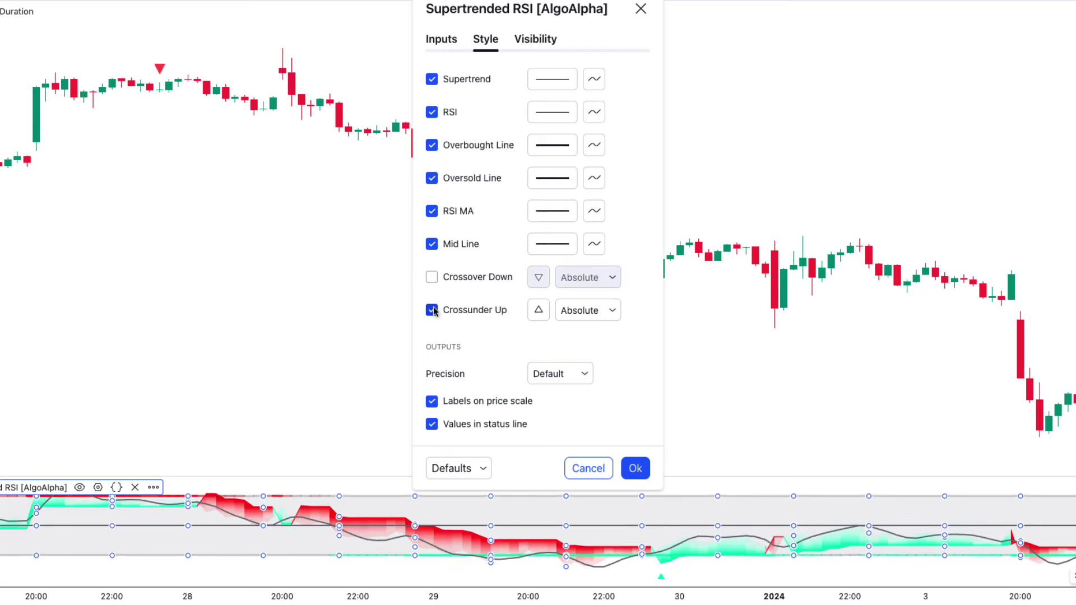
pyautogui.click(431, 310)
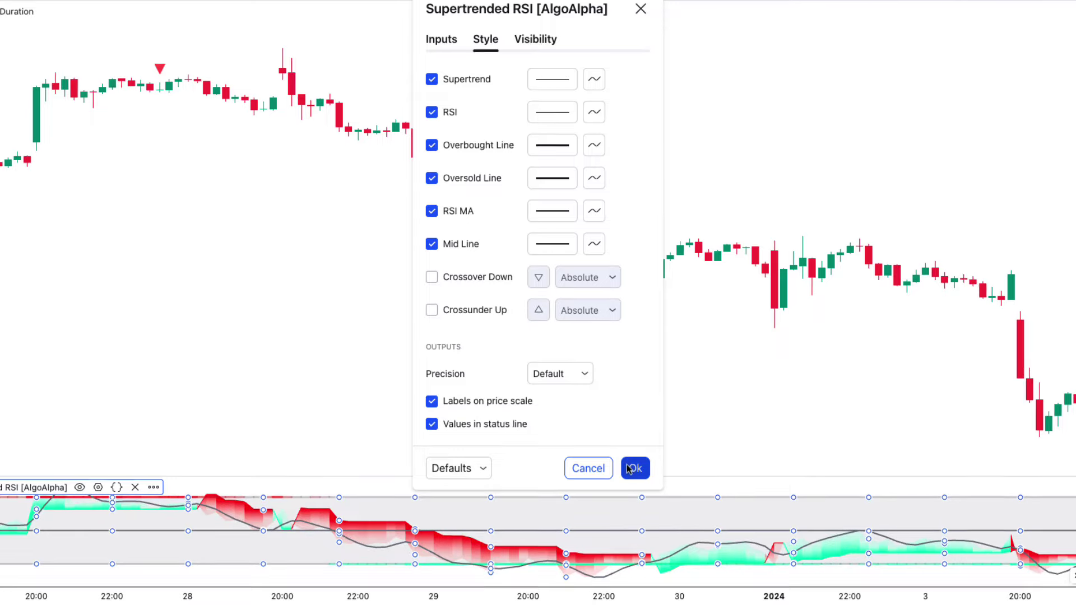
pyautogui.click(633, 468)
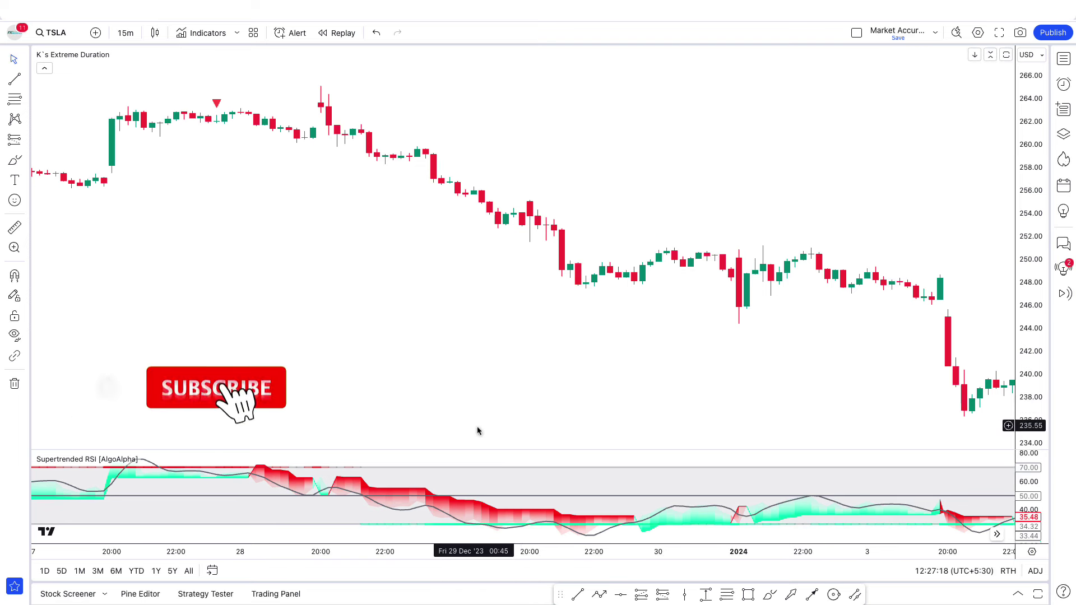
# Maximize the Supertrended RSI pane and examine its 70, 50 and 30 levels and its green and red trend zones
pyautogui.doubleClick(605, 518)
pyautogui.scroll(1, 480, 480)
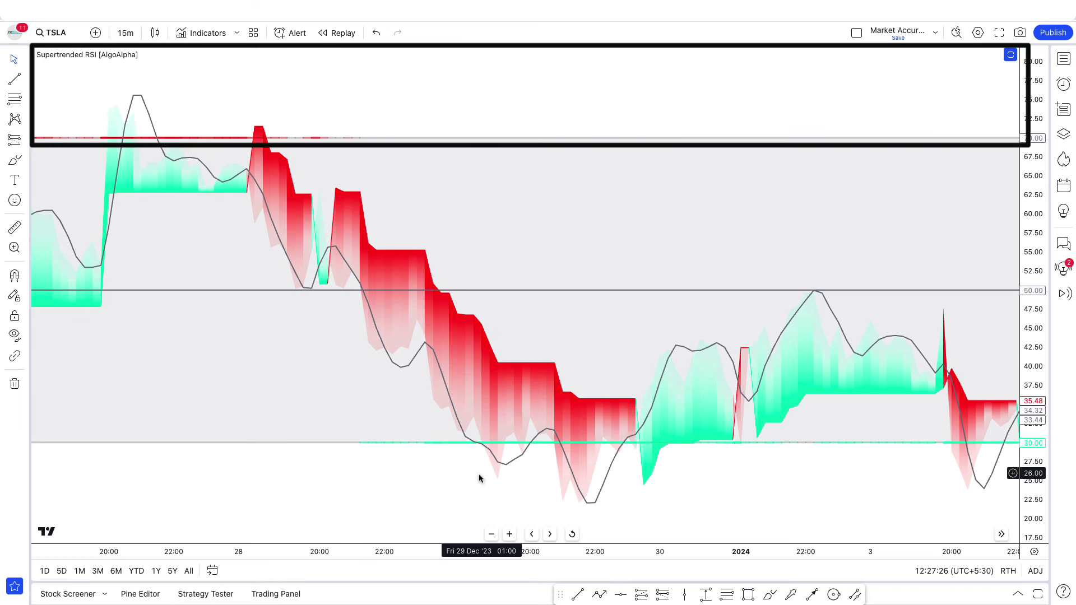
pyautogui.scroll(1, 480, 478)
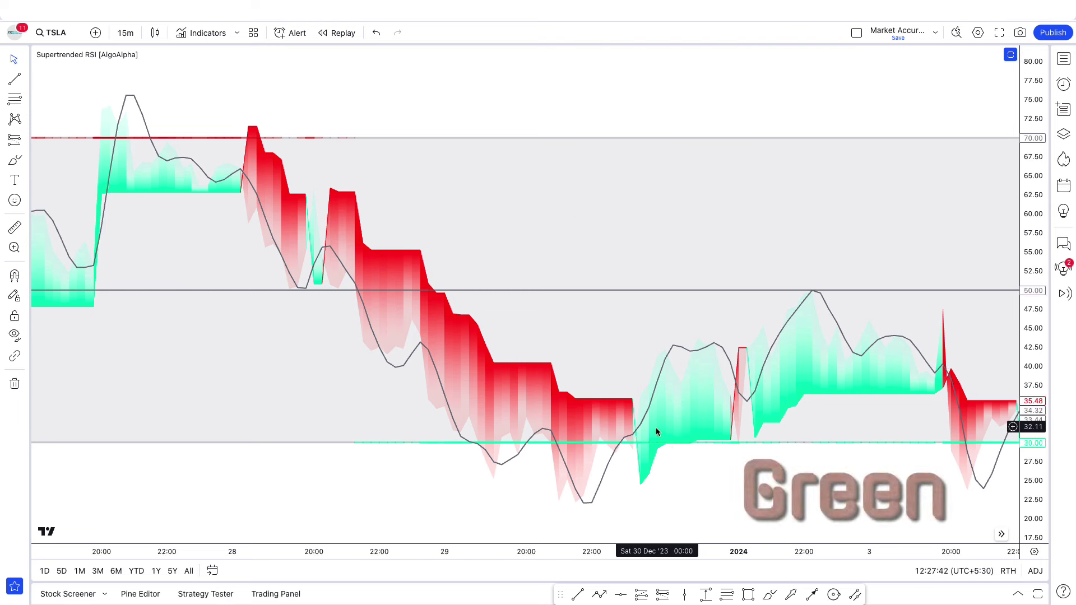
pyautogui.scroll(1, 835, 432)
pyautogui.scroll(1, 836, 436)
pyautogui.scroll(1, 836, 436)
pyautogui.scroll(1, 835, 432)
pyautogui.moveTo(910, 435); pyautogui.dragTo(947, 440)
pyautogui.scroll(2, 943, 435)
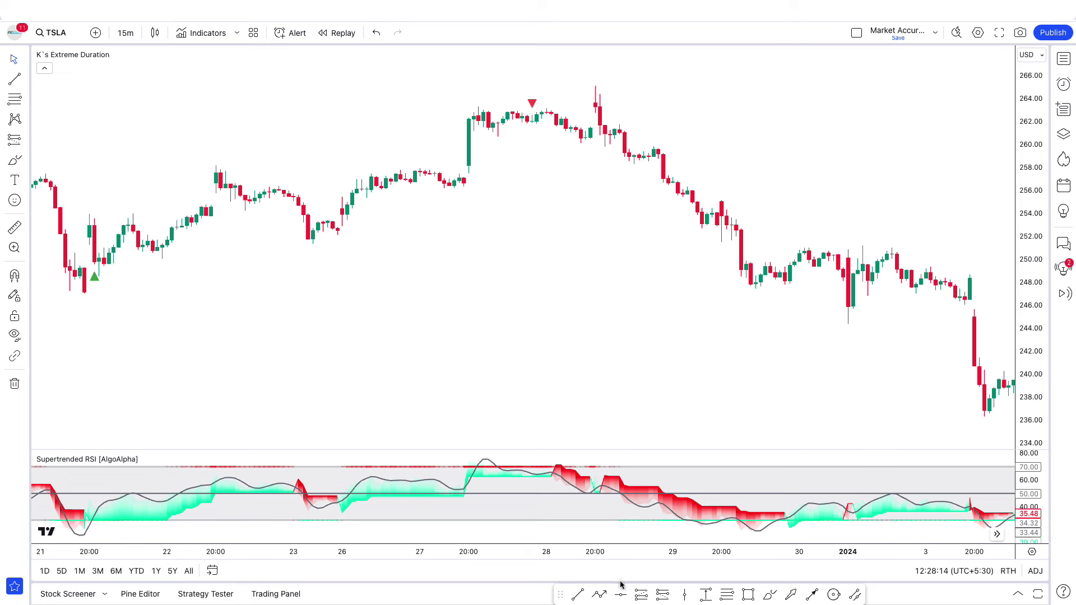
# Place a long position at the 21 Dec 20:30 buy signal, raise its target to about 262 and extend it to 27 Dec
pyautogui.click(642, 595)
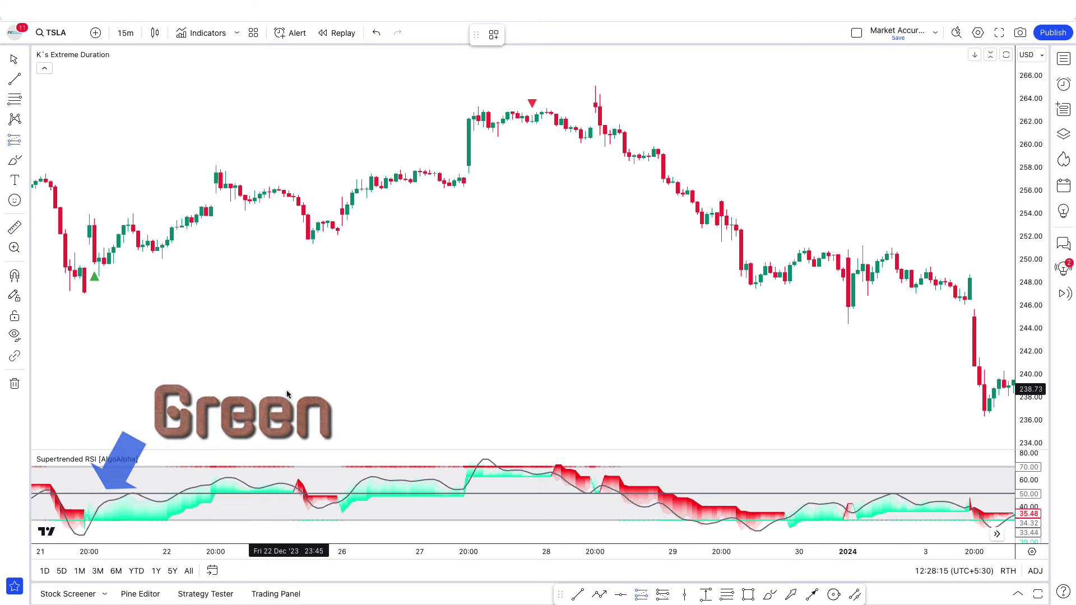
pyautogui.click(98, 262)
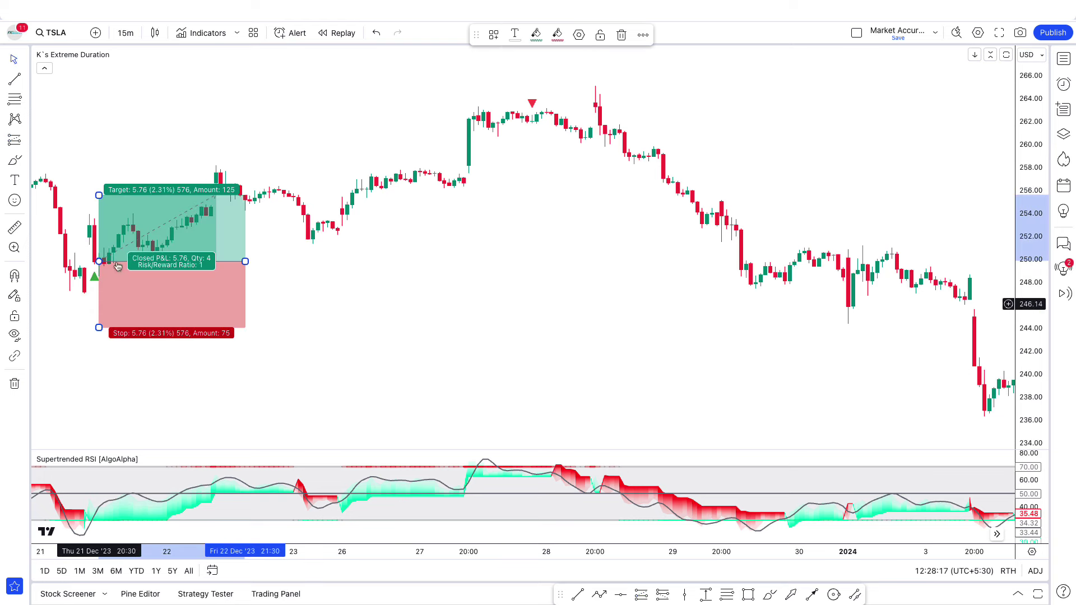
pyautogui.moveTo(102, 195); pyautogui.dragTo(99, 120)
pyautogui.moveTo(249, 268); pyautogui.dragTo(469, 264)
pyautogui.click(537, 312)
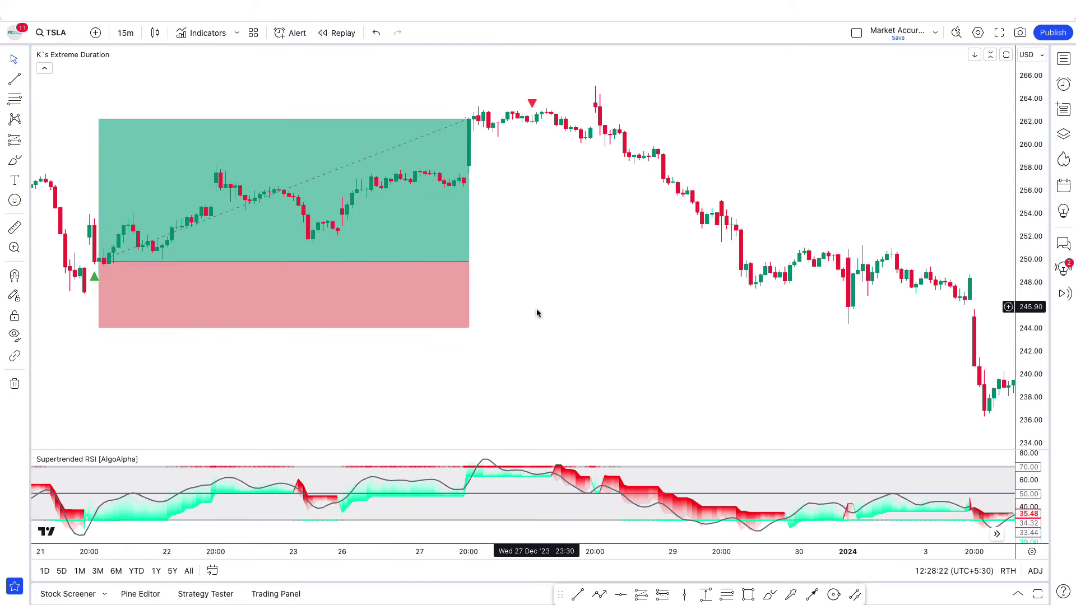
# Add a vertical line at 28 Dec 00:30, where the Supertrended RSI turns red after the sell signal
pyautogui.hscroll(5, 537, 312)
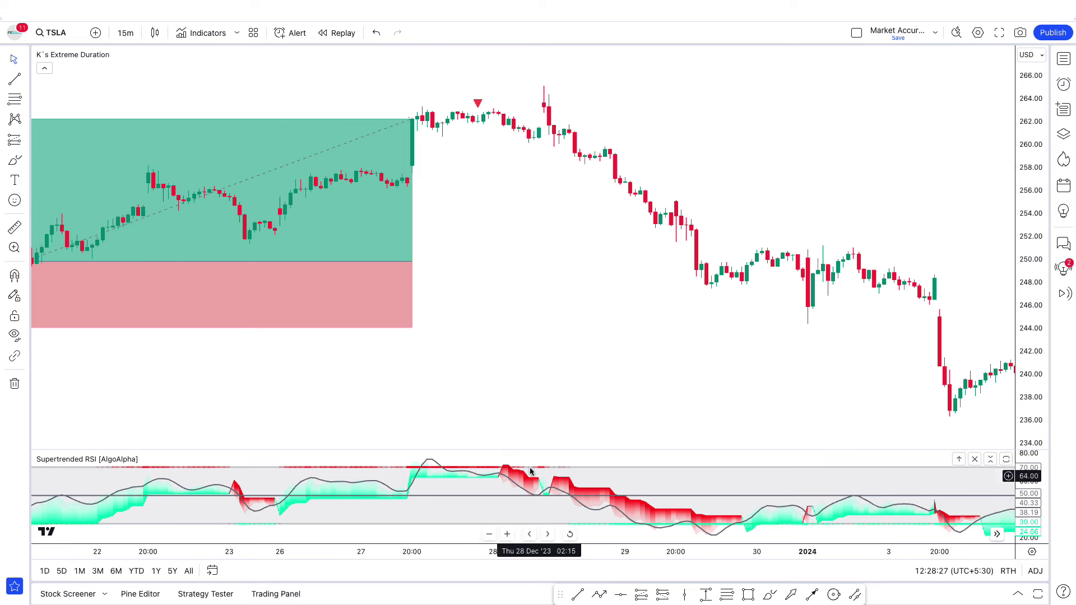
pyautogui.click(684, 594)
pyautogui.click(477, 443)
pyautogui.moveTo(478, 252); pyautogui.dragTo(503, 255)
pyautogui.click(559, 297)
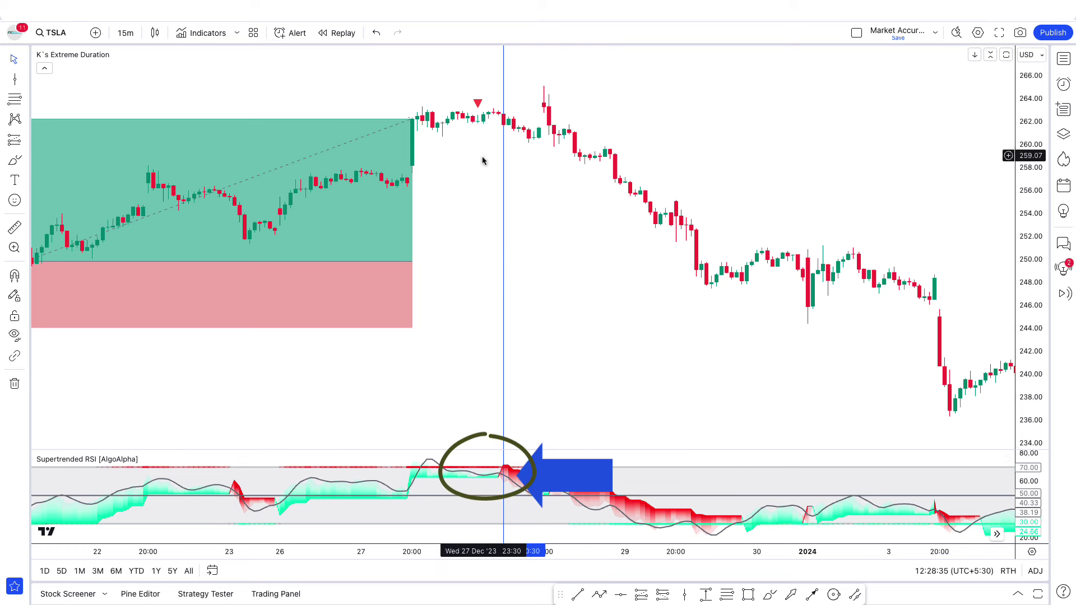
# Place a short position at 261.81 on the vertical line, with target 244.83, and extend it to 2 Jan 20:30
pyautogui.click(663, 594)
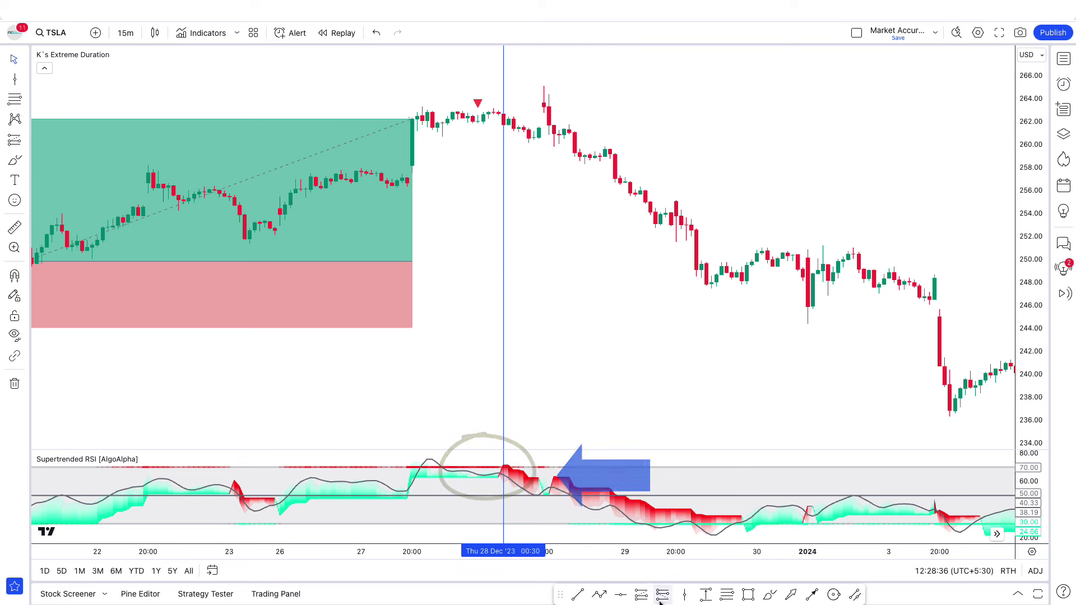
pyautogui.click(504, 128)
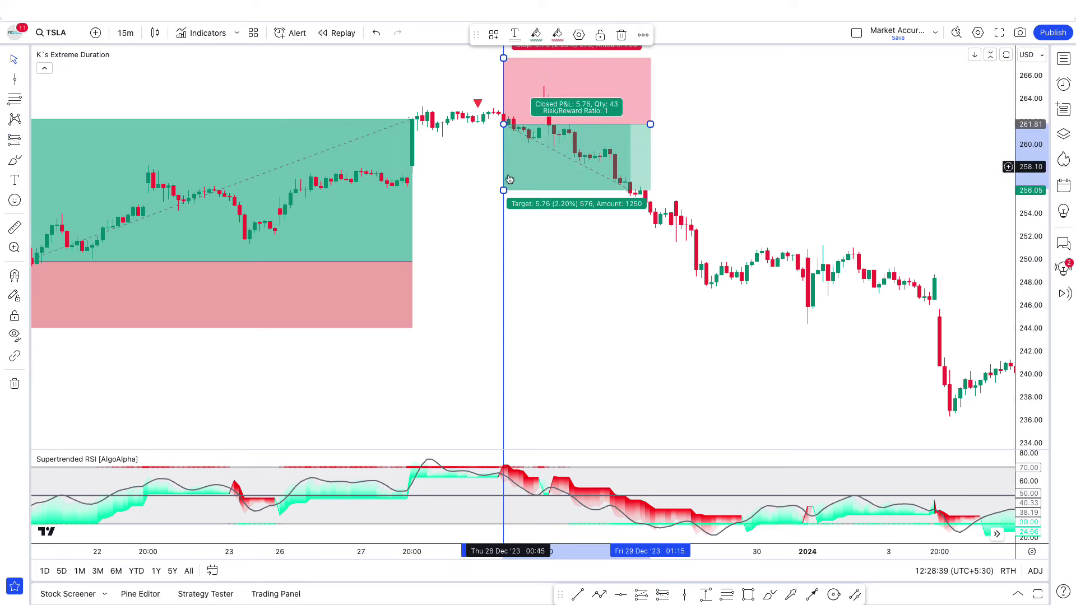
pyautogui.moveTo(504, 191); pyautogui.dragTo(505, 320)
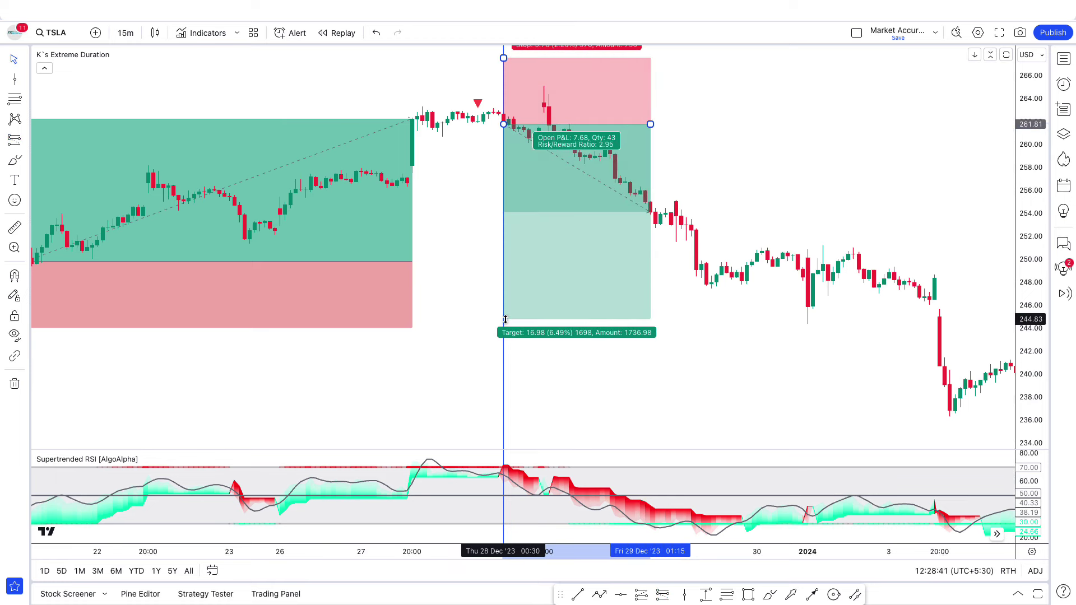
pyautogui.moveTo(649, 124); pyautogui.dragTo(818, 241)
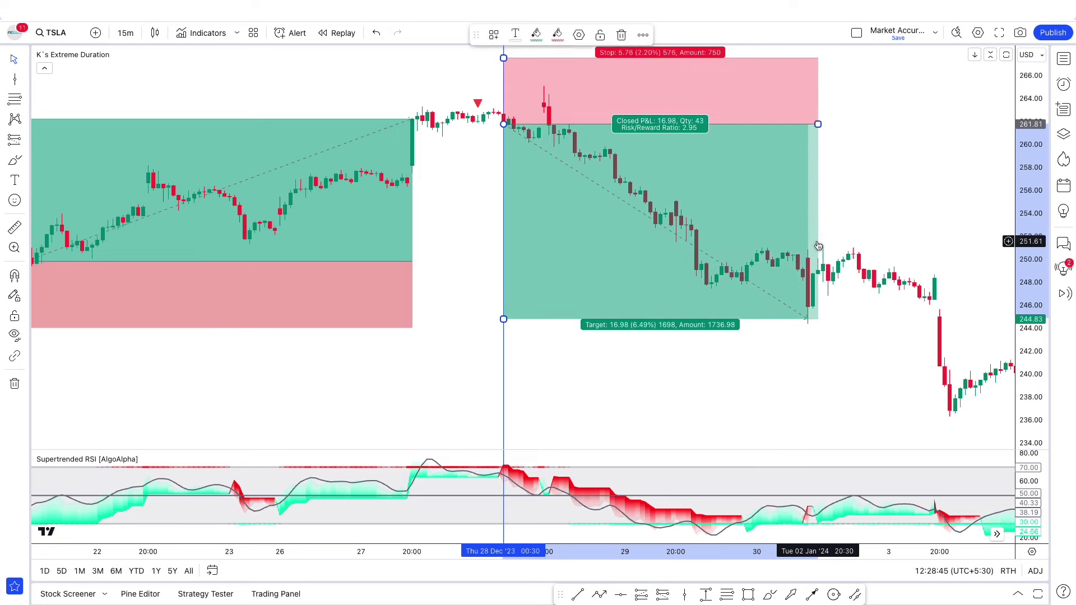
pyautogui.click(874, 219)
pyautogui.scroll(1, 874, 219)
pyautogui.scroll(1, 754, 367)
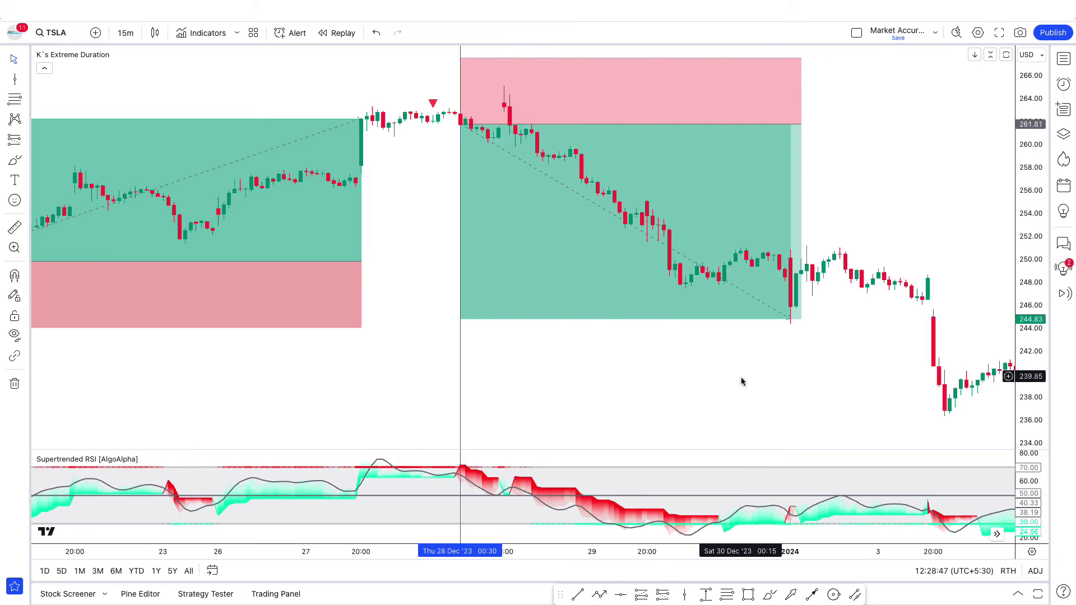
pyautogui.scroll(1, 741, 376)
pyautogui.moveTo(722, 388); pyautogui.dragTo(788, 413)
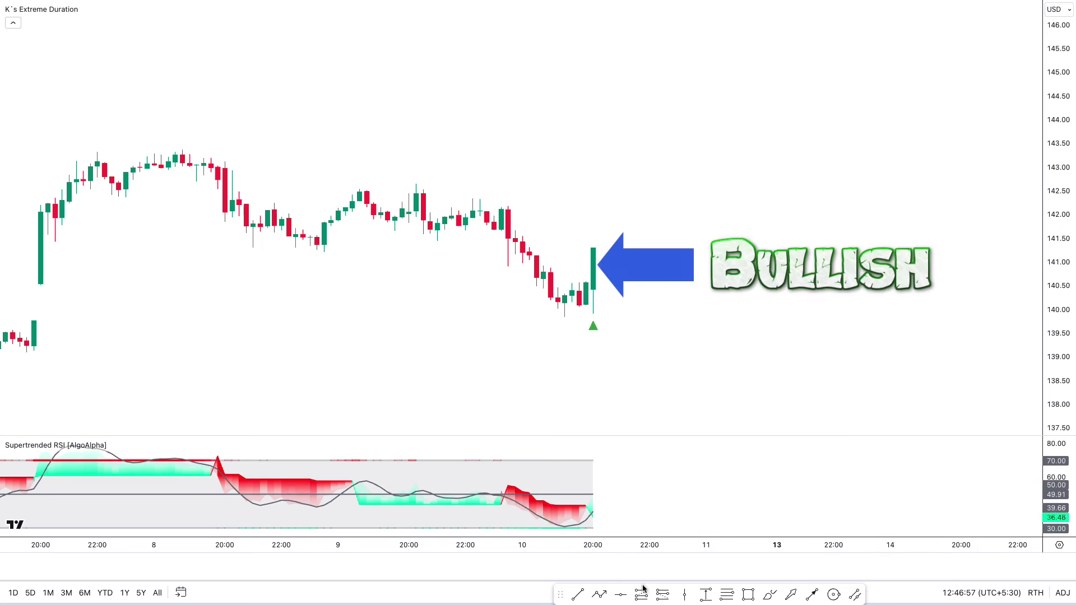
# Place a long position at the close of the 10 Nov 20:00 buy-signal candle, with stop about 139.89 and target about 143.32
pyautogui.click(595, 255)
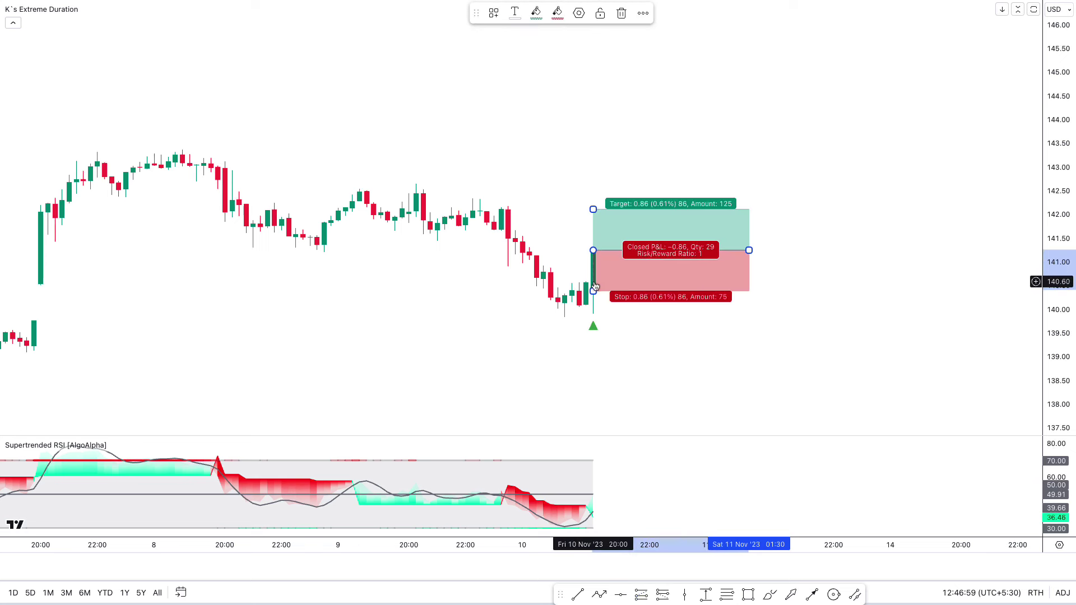
pyautogui.moveTo(594, 290); pyautogui.dragTo(592, 317)
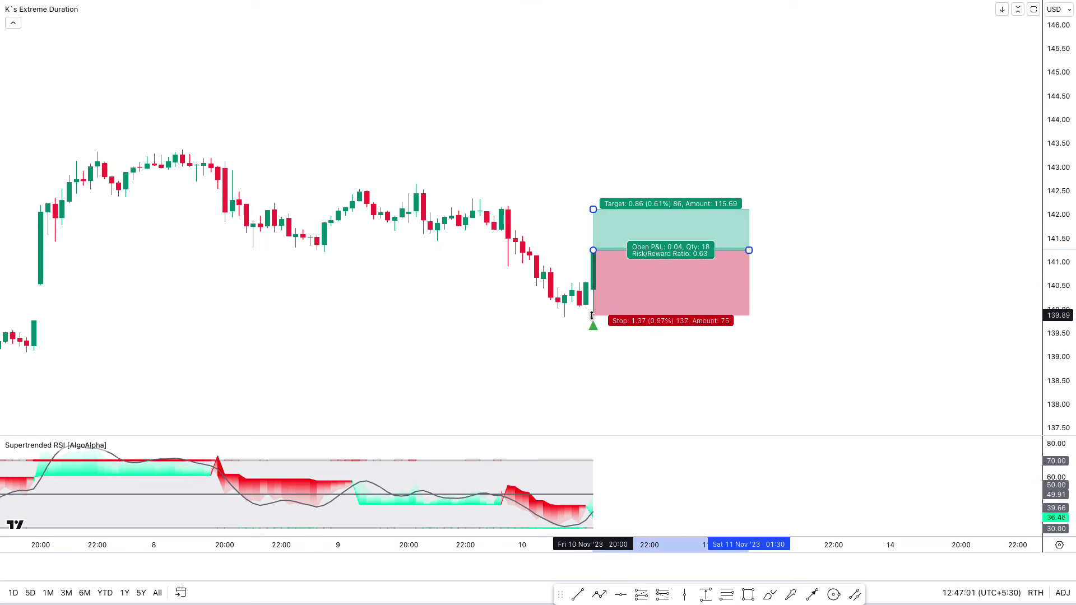
pyautogui.moveTo(594, 208); pyautogui.dragTo(590, 171)
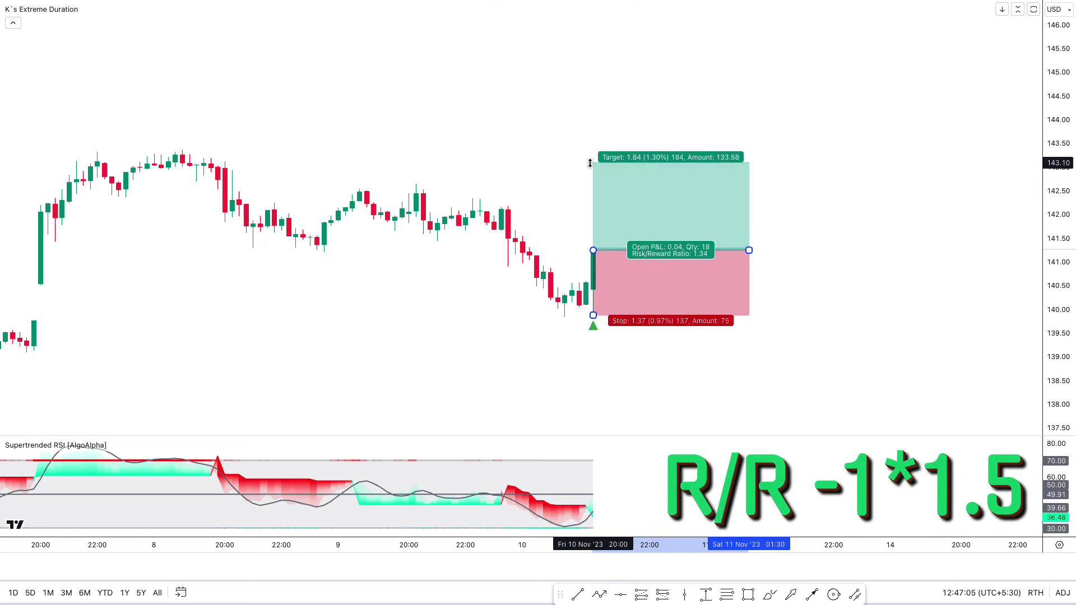
pyautogui.moveTo(591, 152); pyautogui.dragTo(591, 153)
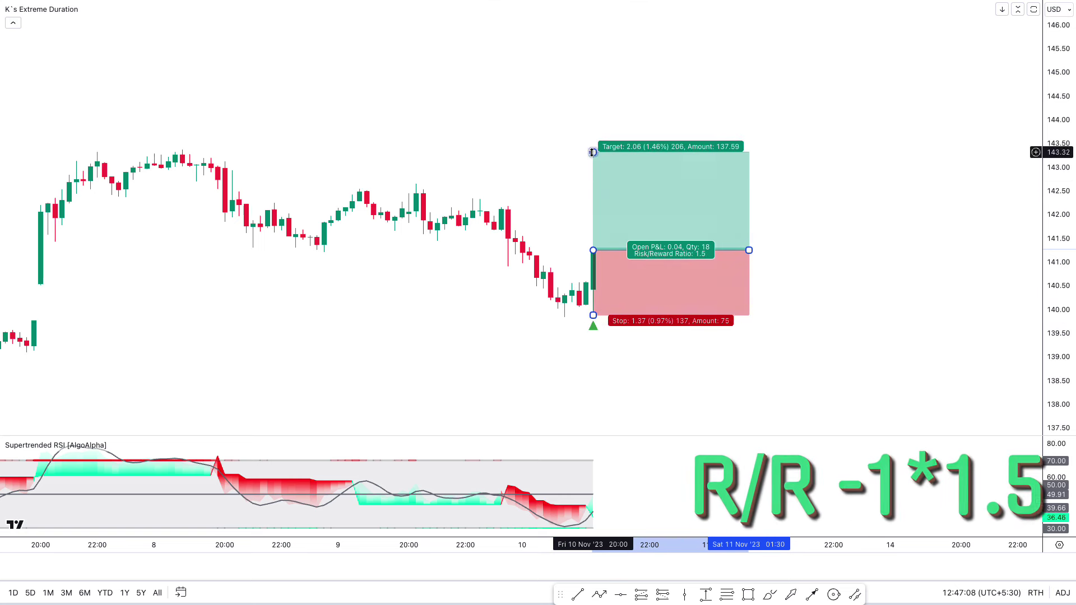
pyautogui.click(393, 403)
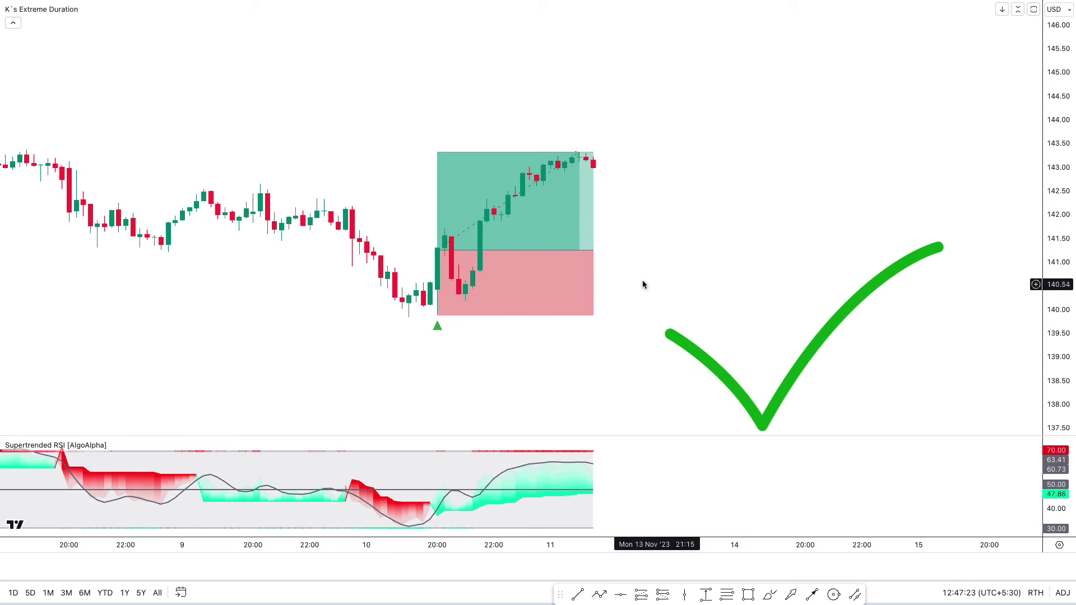
# Shorten the long position so that it ends at 11 Nov 01:15
pyautogui.moveTo(593, 251); pyautogui.dragTo(585, 253)
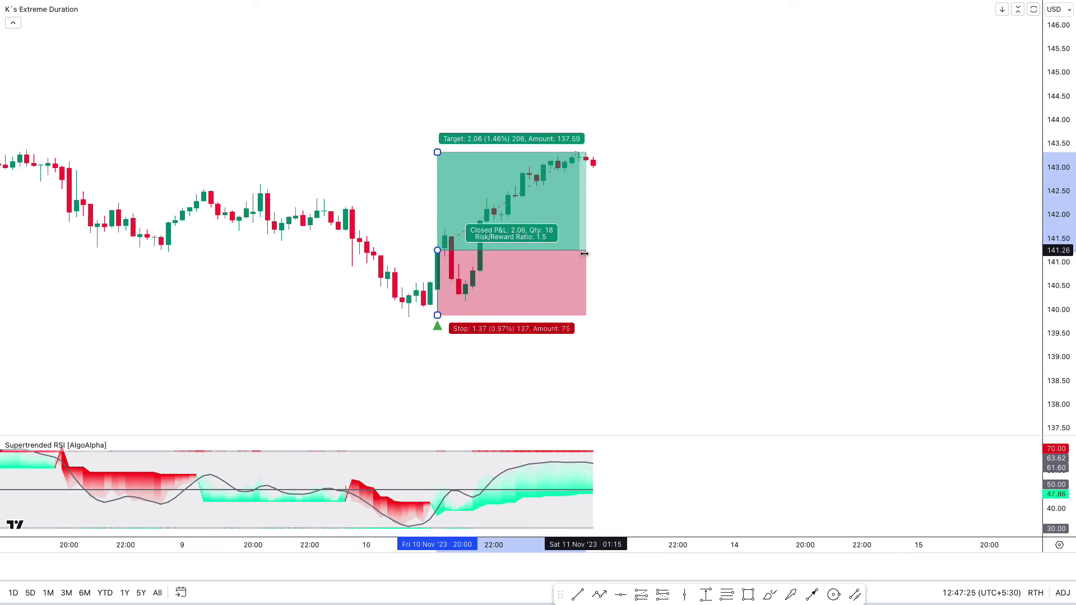
pyautogui.click(637, 283)
pyautogui.moveTo(684, 288); pyautogui.dragTo(764, 310)
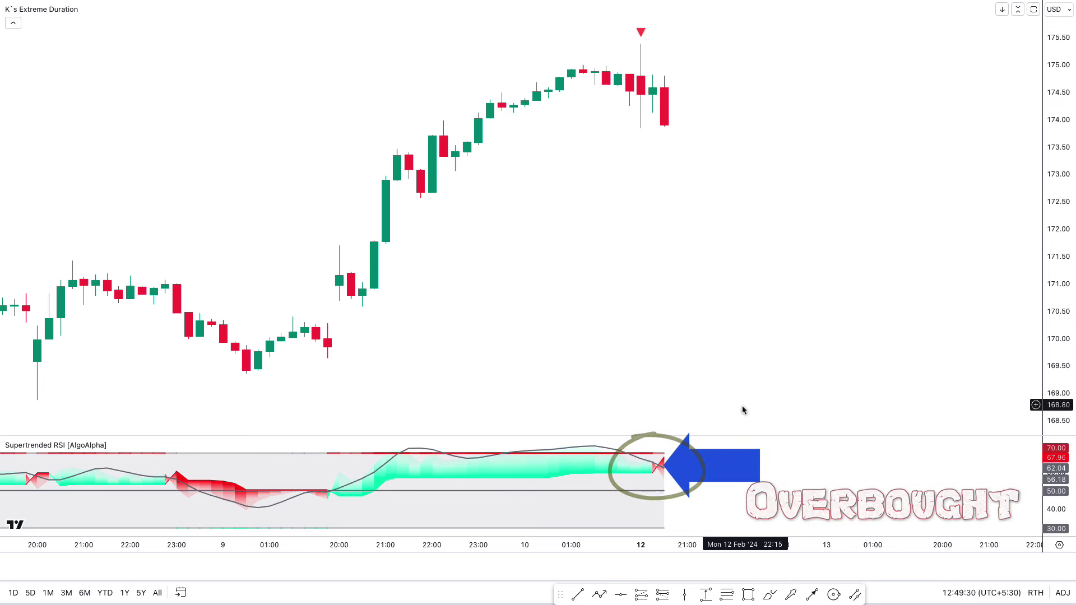
# Place a short position at 173.89 on the 12 Feb 20:30 candle, with stop 175.28 and target 171.81
pyautogui.click(667, 126)
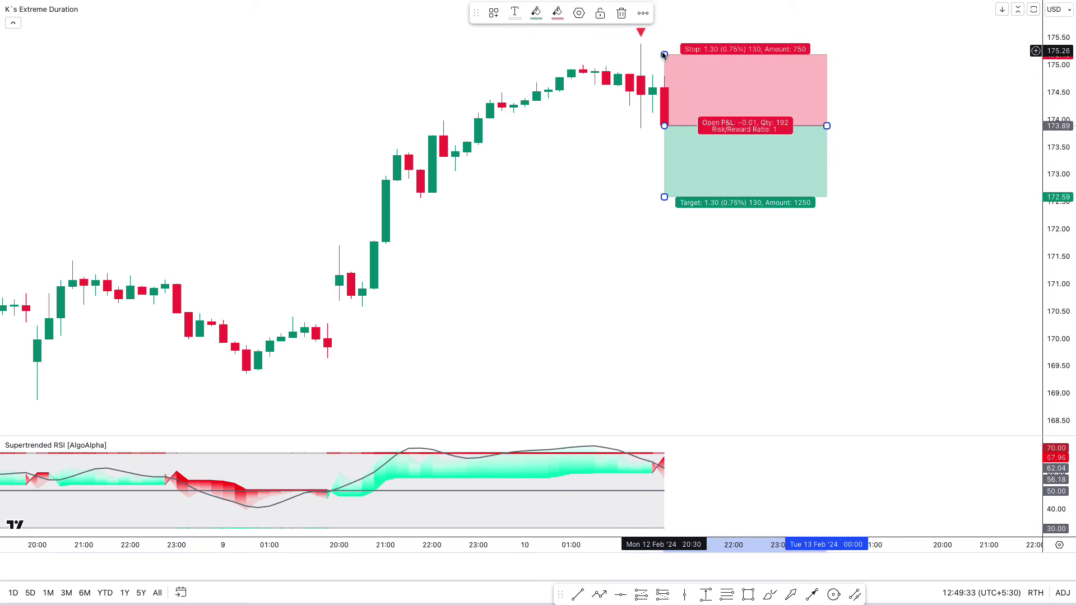
pyautogui.moveTo(664, 54); pyautogui.dragTo(663, 50)
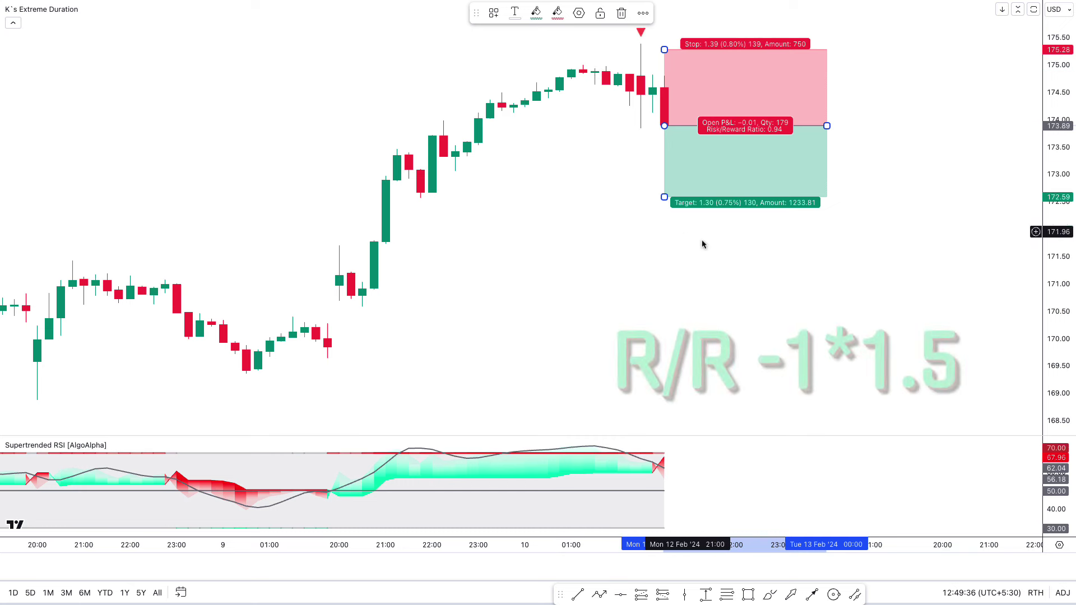
pyautogui.moveTo(664, 197); pyautogui.dragTo(663, 240)
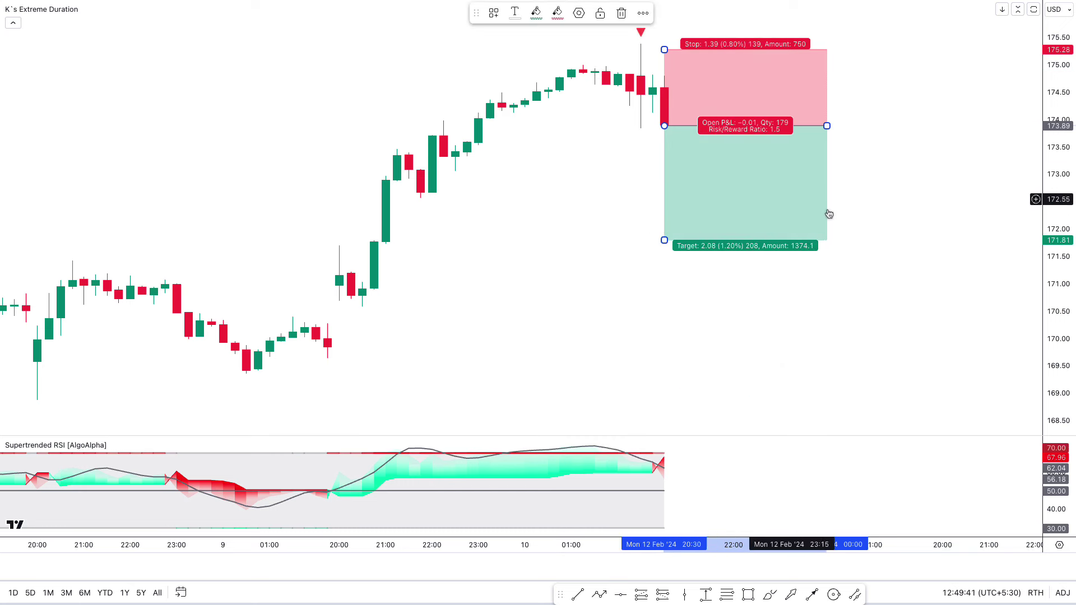
pyautogui.click(620, 266)
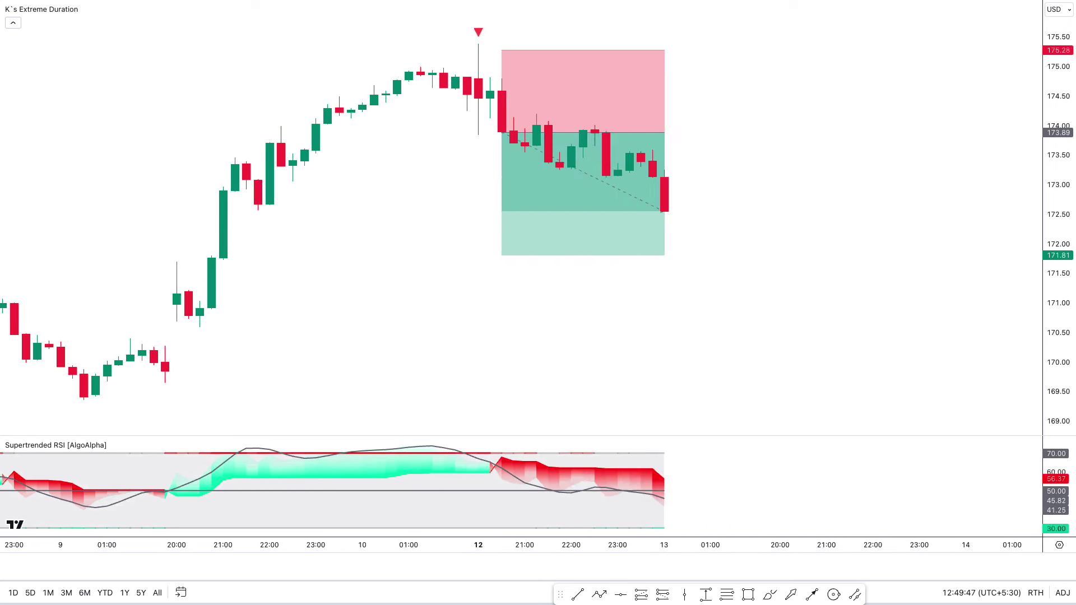
# Extend the 12 Feb short position and trim its end to the candle at about 13 Feb 01:30
pyautogui.moveTo(665, 133); pyautogui.dragTo(767, 133)
pyautogui.click(809, 288)
pyautogui.moveTo(723, 315); pyautogui.dragTo(754, 314)
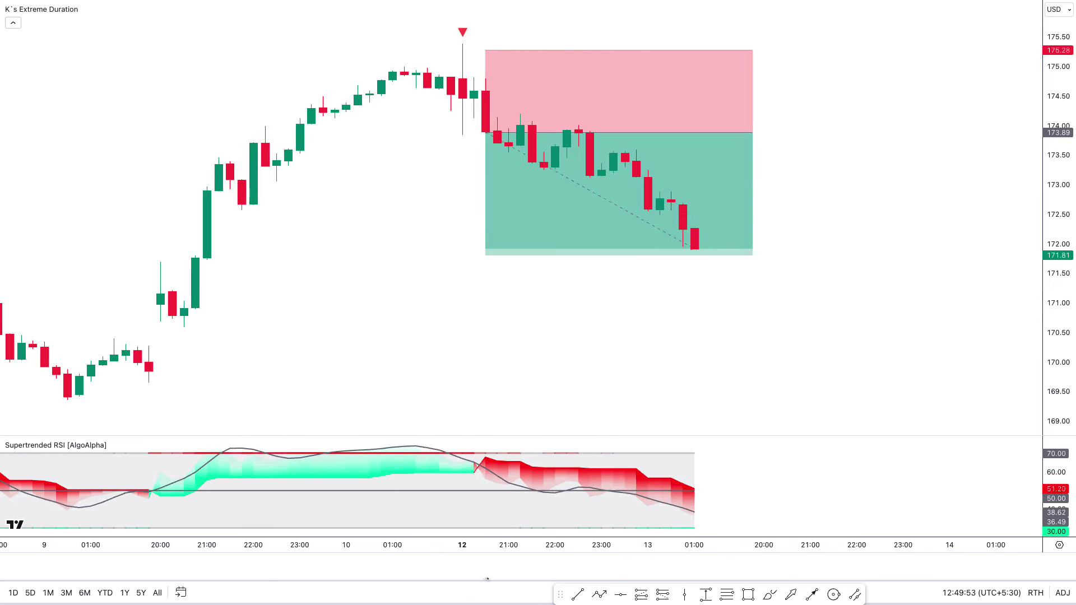
pyautogui.moveTo(730, 132); pyautogui.dragTo(694, 133)
pyautogui.click(788, 176)
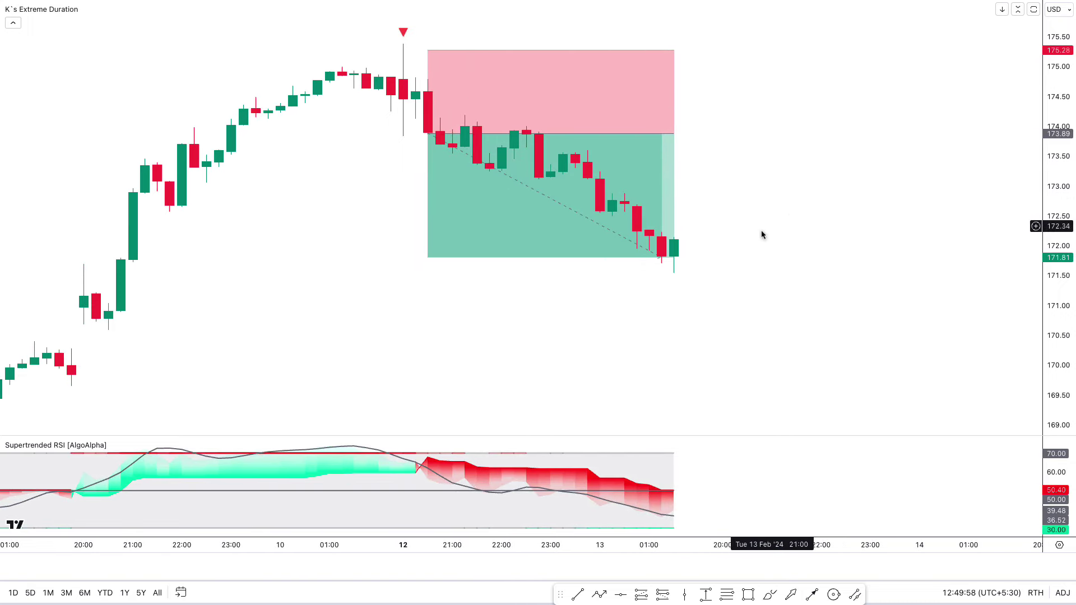
pyautogui.hscroll(-5, 790, 217)
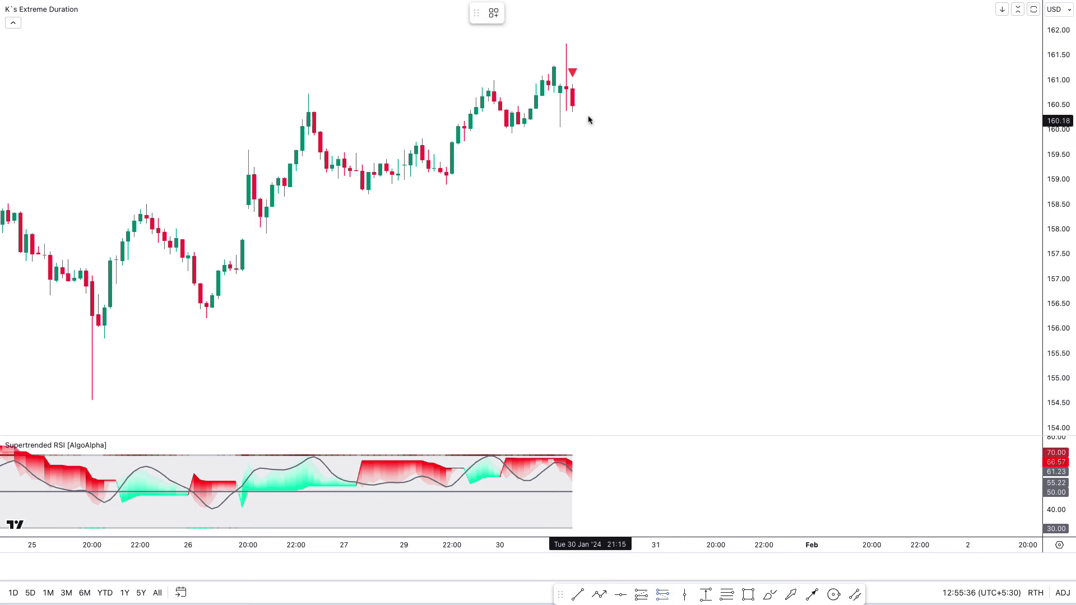
# Place a short position at 160.49 on the 30 Jan 20:30 sell-signal candle, with stop 161.75 and target 158.60
pyautogui.click(573, 106)
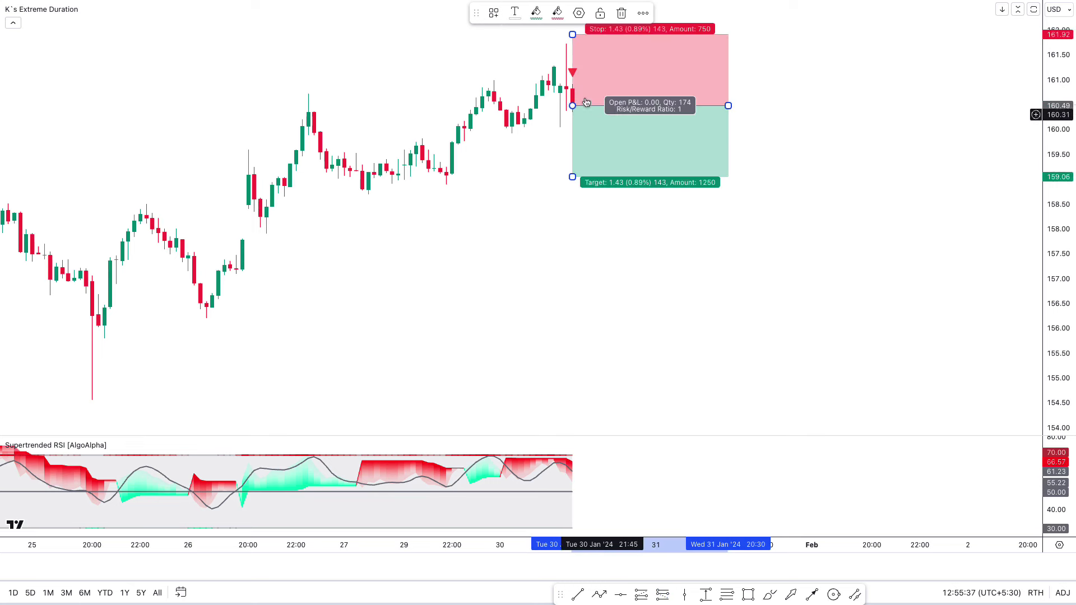
pyautogui.moveTo(572, 35); pyautogui.dragTo(572, 43)
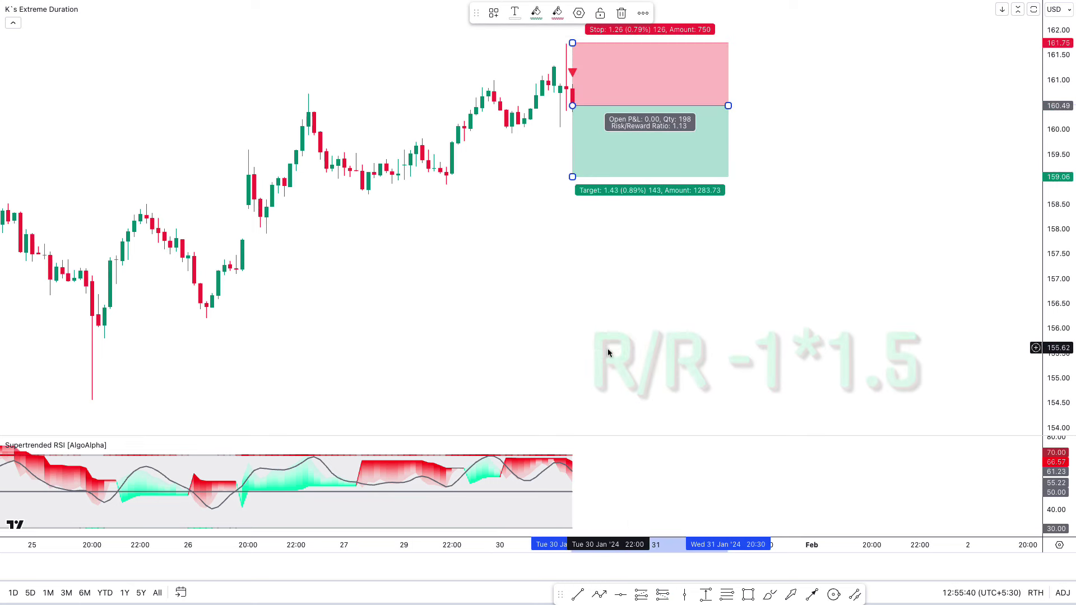
pyautogui.moveTo(571, 178); pyautogui.dragTo(573, 199)
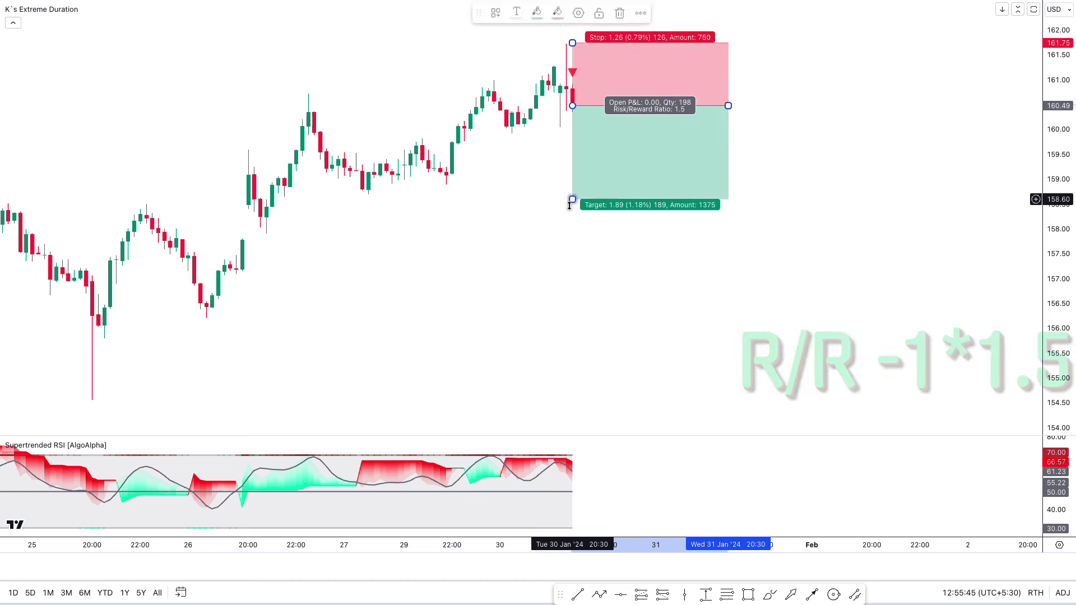
pyautogui.click(536, 320)
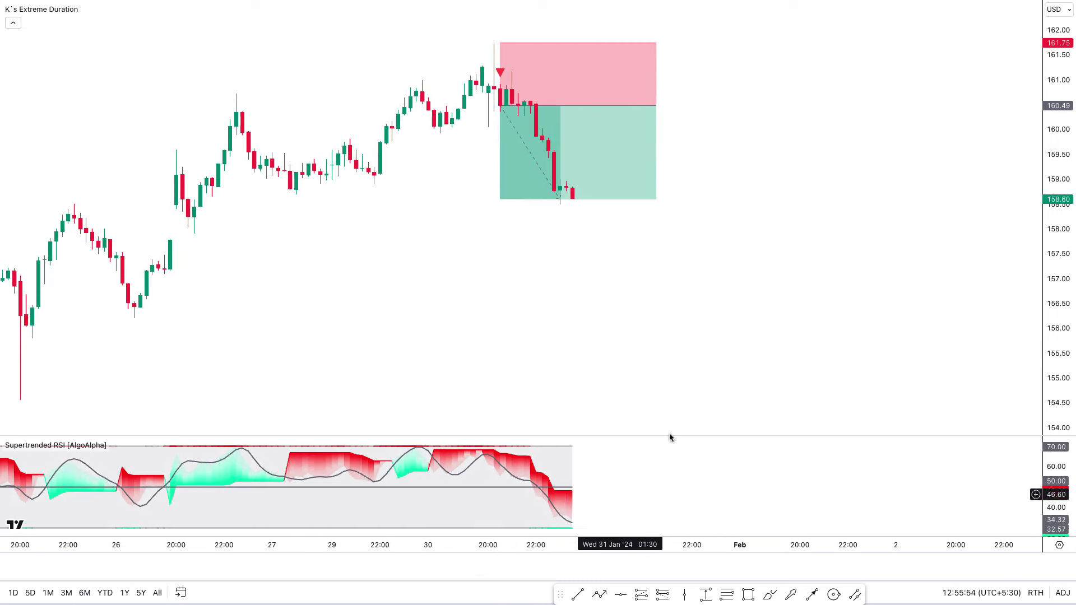
# Shorten the 30 Jan short position so that it ends at 23:30
pyautogui.click(656, 108)
pyautogui.moveTo(656, 108); pyautogui.dragTo(573, 108)
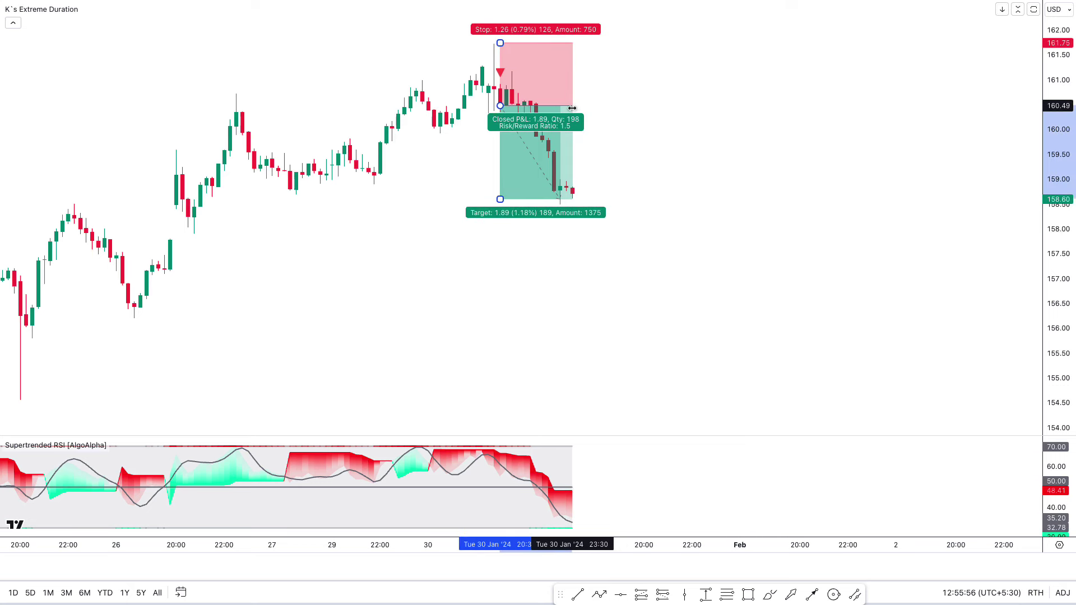
pyautogui.click(640, 143)
pyautogui.moveTo(676, 250); pyautogui.dragTo(696, 254)
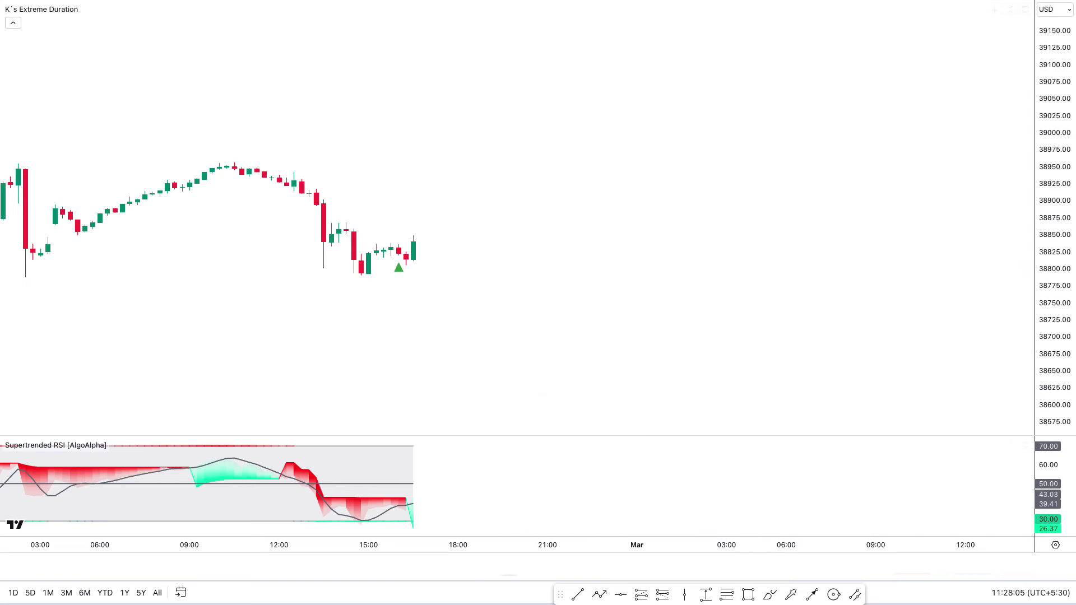
# Place a long position at about 38,840 on the 29 Feb 16:30 candle, with stop about 38,788 and a risk/reward ratio of about 1.5
pyautogui.click(646, 600)
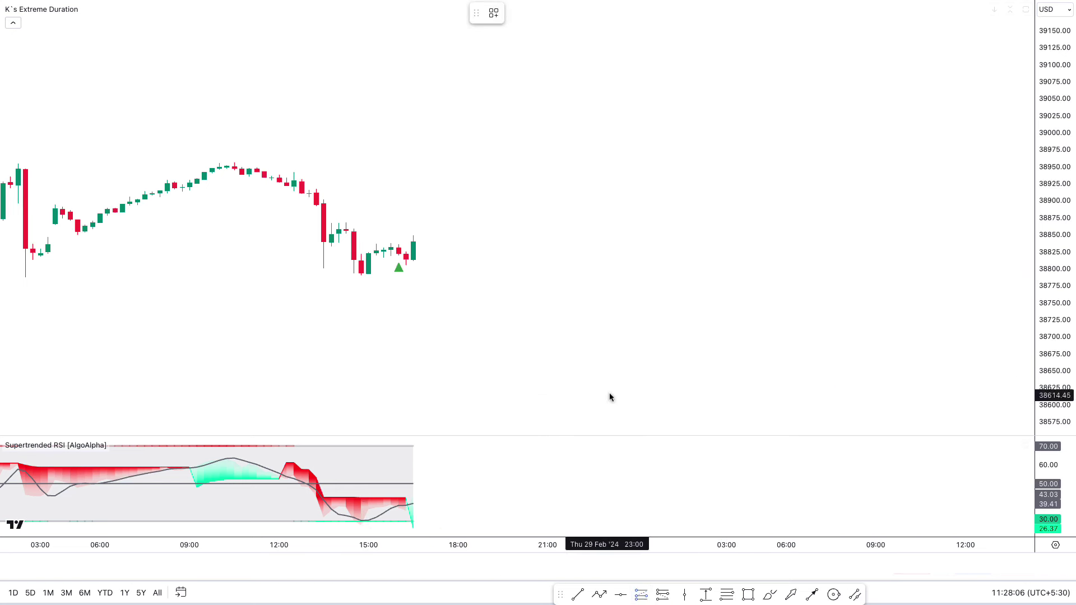
pyautogui.click(414, 243)
pyautogui.moveTo(413, 265); pyautogui.dragTo(409, 277)
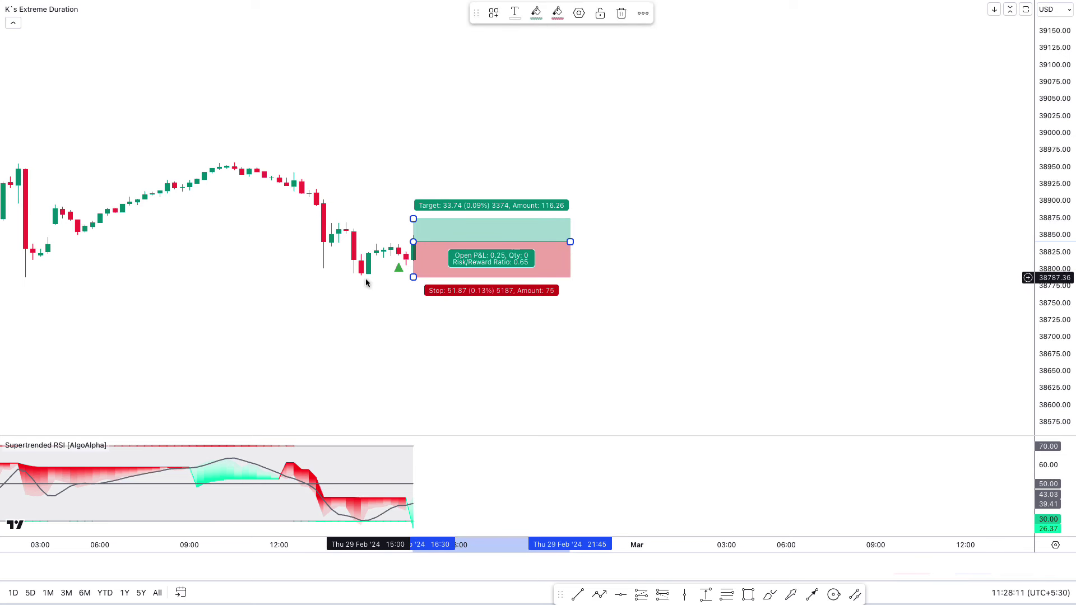
pyautogui.moveTo(413, 218); pyautogui.dragTo(409, 188)
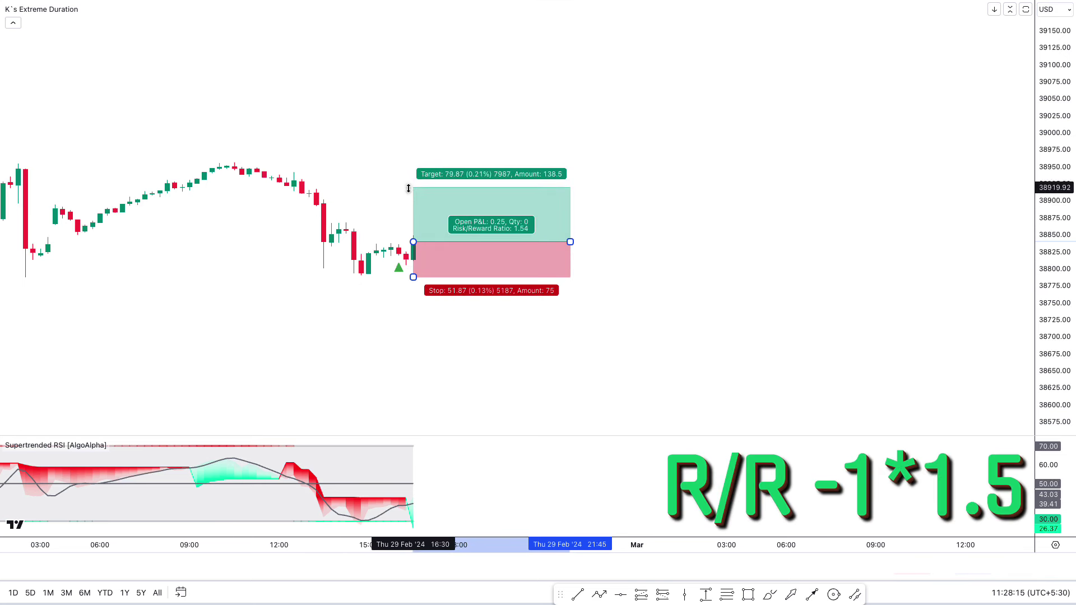
pyautogui.click(477, 336)
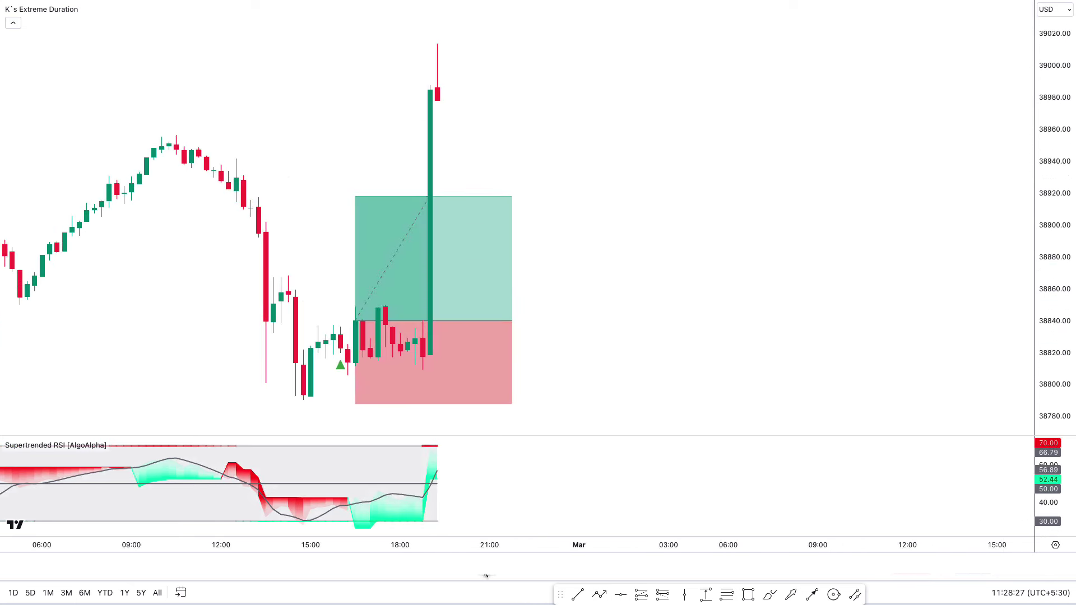
# Shorten the 29 Feb long position so that it ends at the latest candle, about 19:15
pyautogui.moveTo(504, 335); pyautogui.dragTo(438, 335)
pyautogui.click(529, 344)
pyautogui.moveTo(562, 340); pyautogui.dragTo(813, 332)
pyautogui.scroll(2, 813, 330)
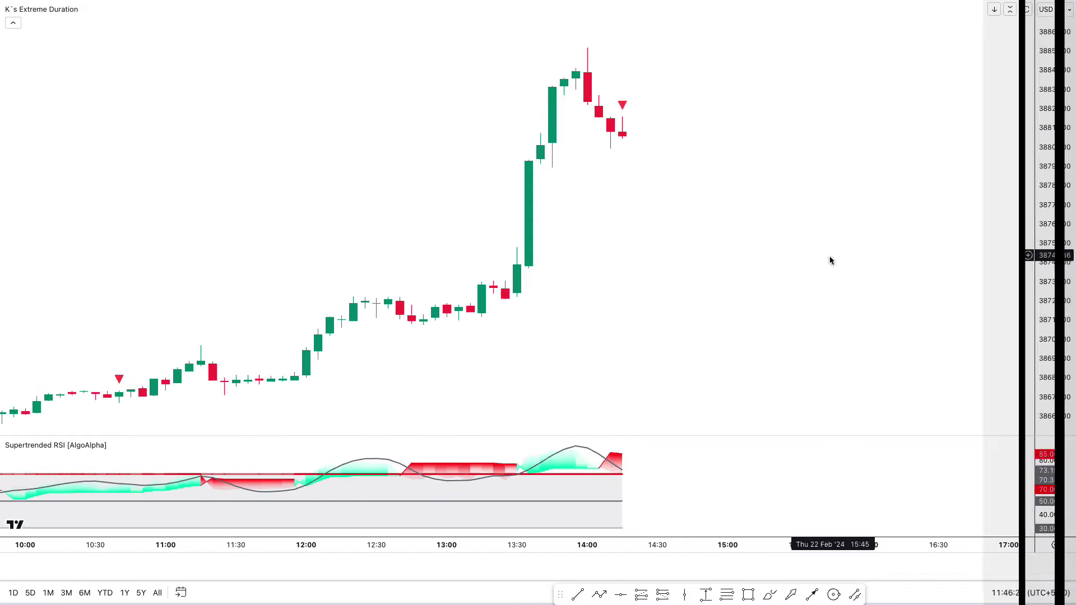
# Place a short position at 38,805.67 on the 22 Feb 14:15 sell-signal candle, with stop 38,851.45 and target 38,736.86
pyautogui.moveTo(835, 269); pyautogui.dragTo(642, 323)
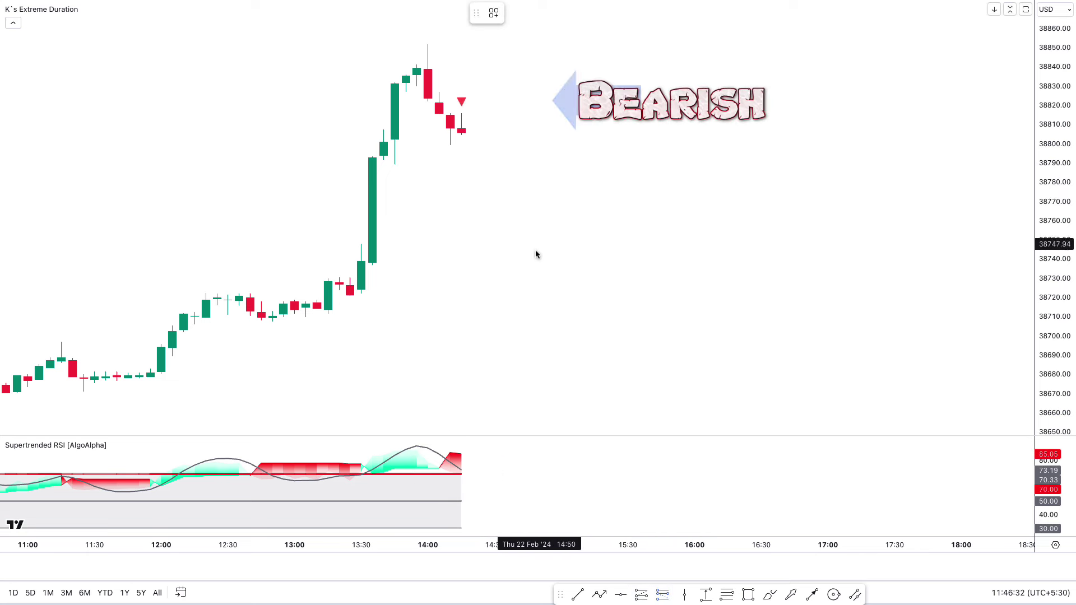
pyautogui.click(462, 134)
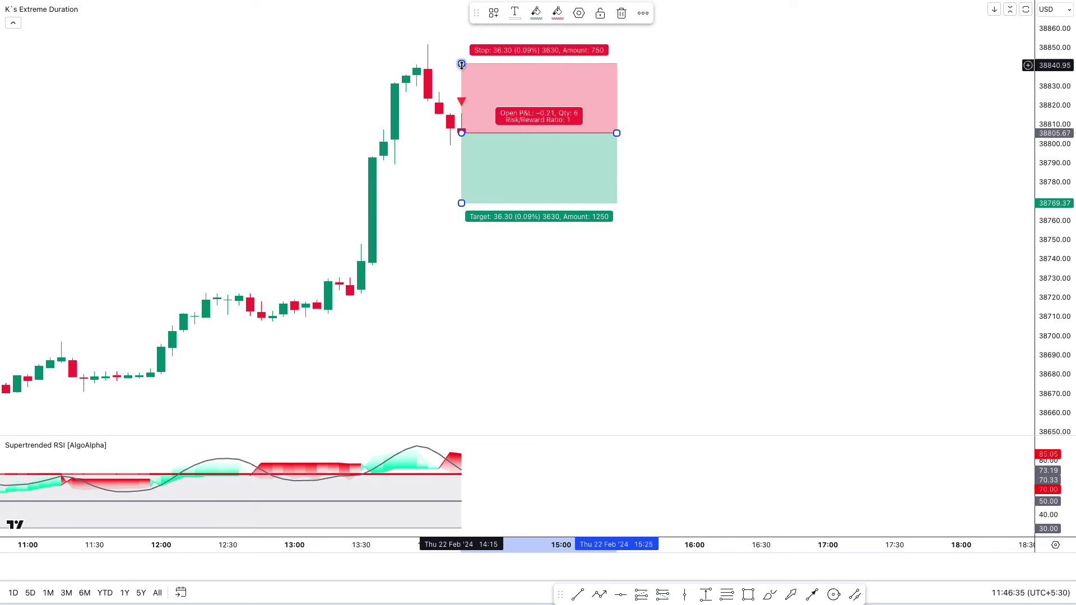
pyautogui.moveTo(461, 65); pyautogui.dragTo(458, 55)
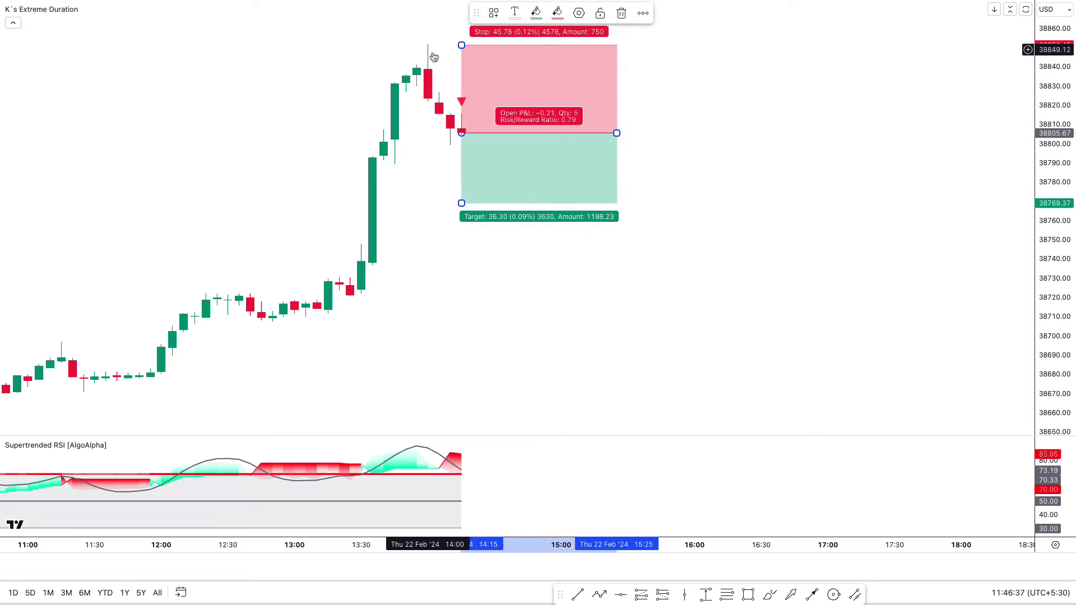
pyautogui.moveTo(460, 206); pyautogui.dragTo(453, 243)
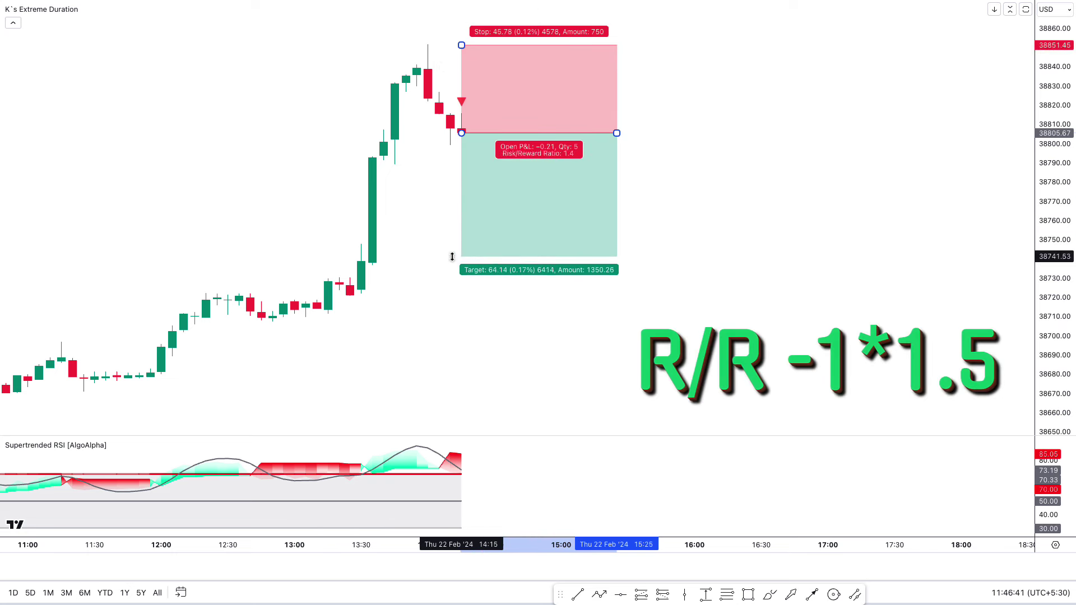
pyautogui.click(438, 230)
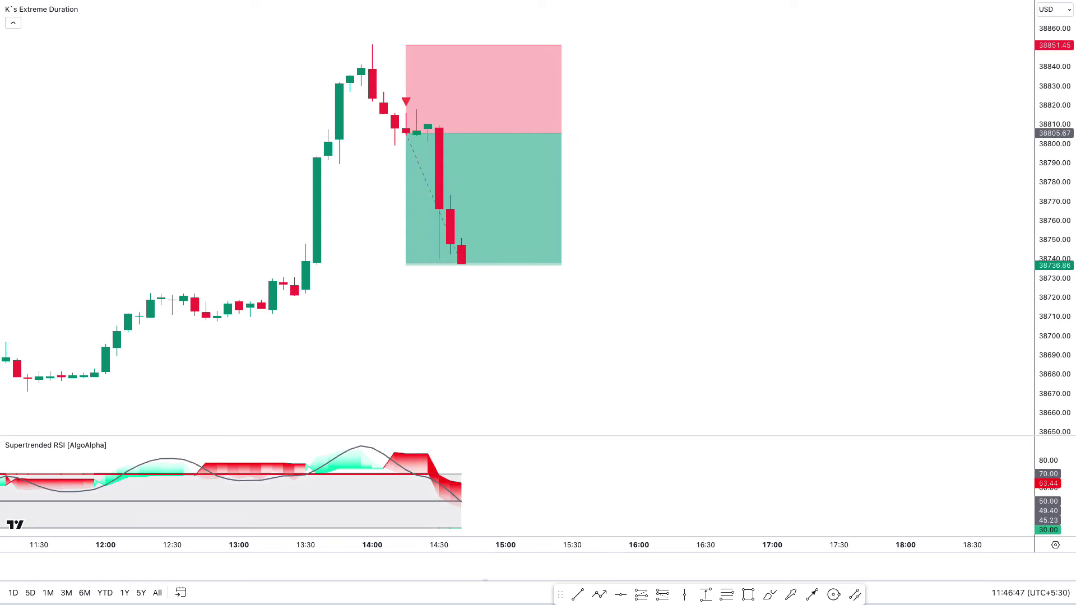
# Shorten the 22 Feb short position so that it ends at about 14:55
pyautogui.moveTo(540, 133); pyautogui.dragTo(473, 135)
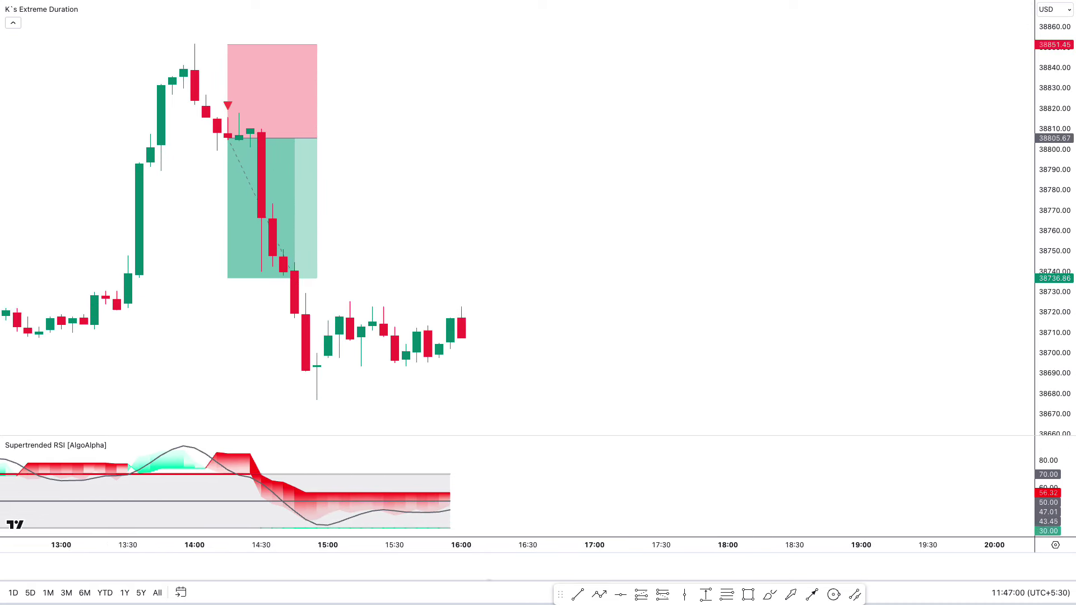
pyautogui.moveTo(642, 303); pyautogui.dragTo(745, 338)
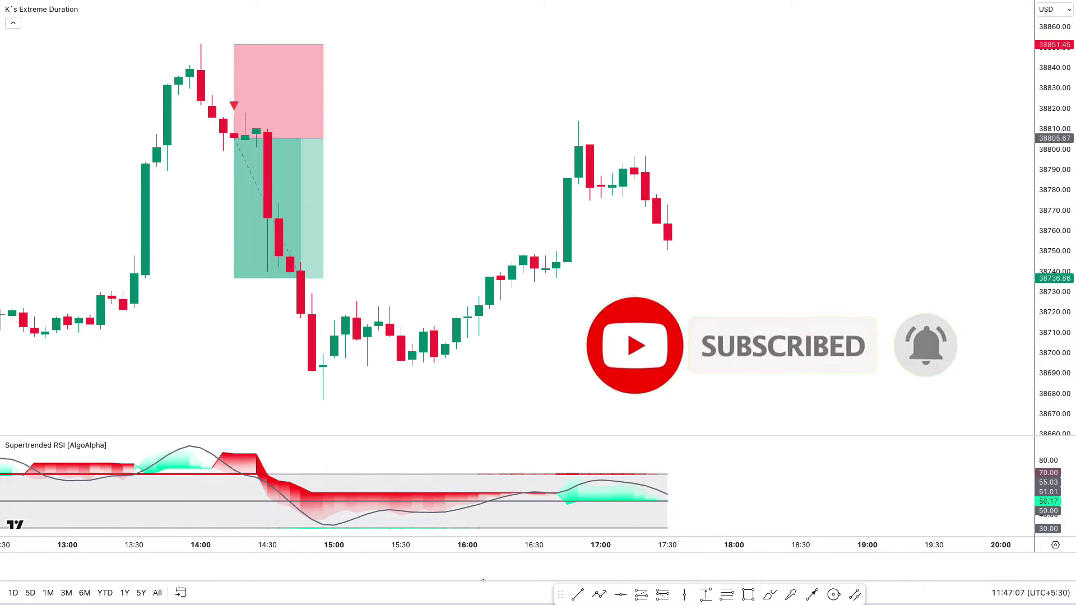